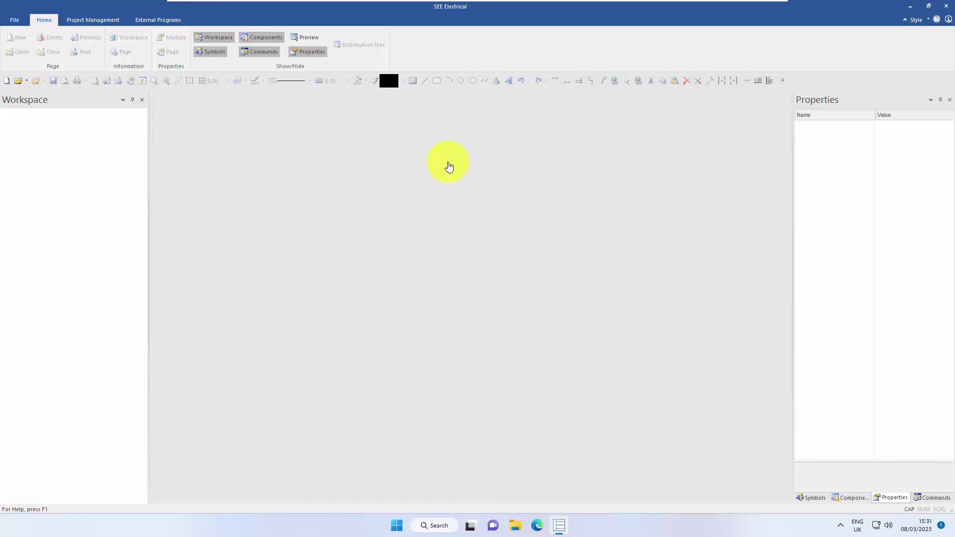
- Open the Example 1.sep workspace and display circuit diagram page 0001
{"action": "left_click", "coordinate": [18, 20]}
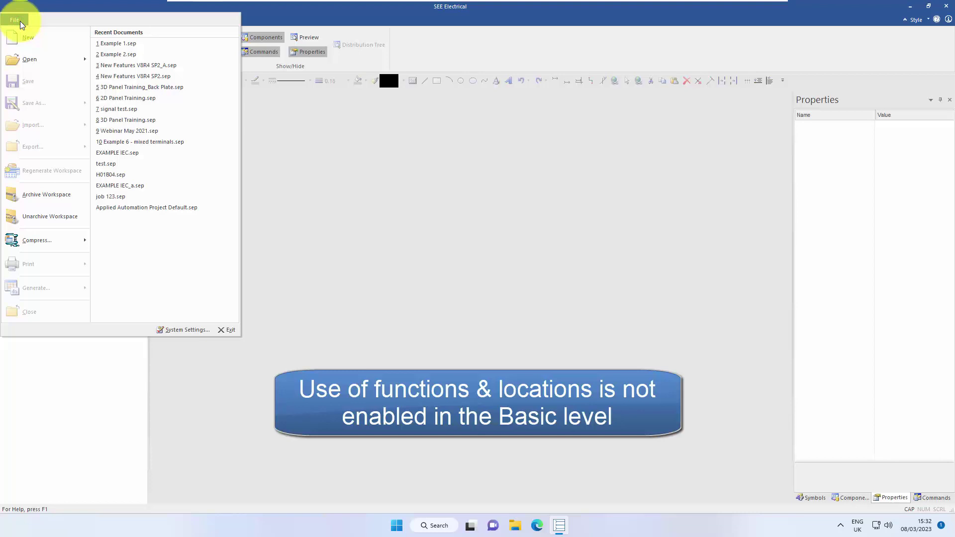
{"action": "left_click", "coordinate": [22, 59]}
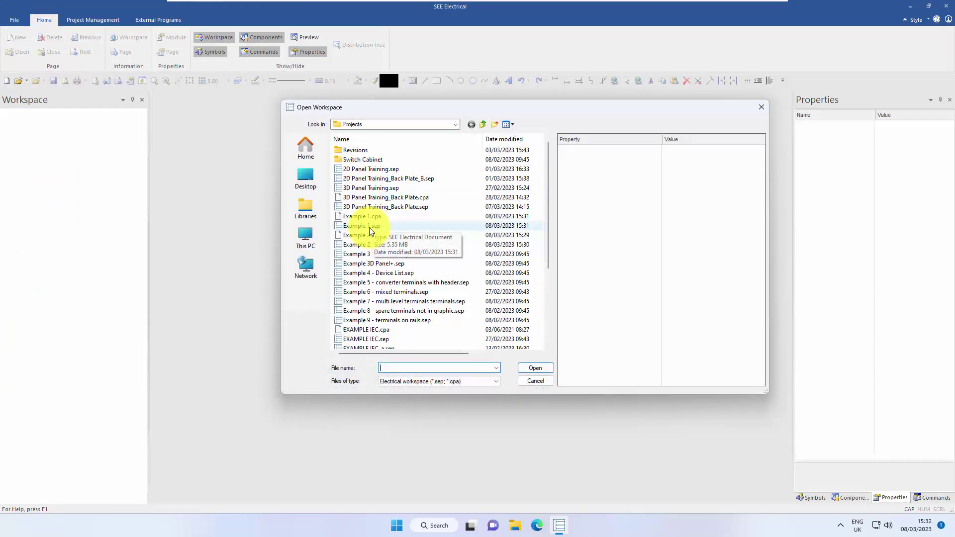
{"action": "double_click", "coordinate": [369, 226]}
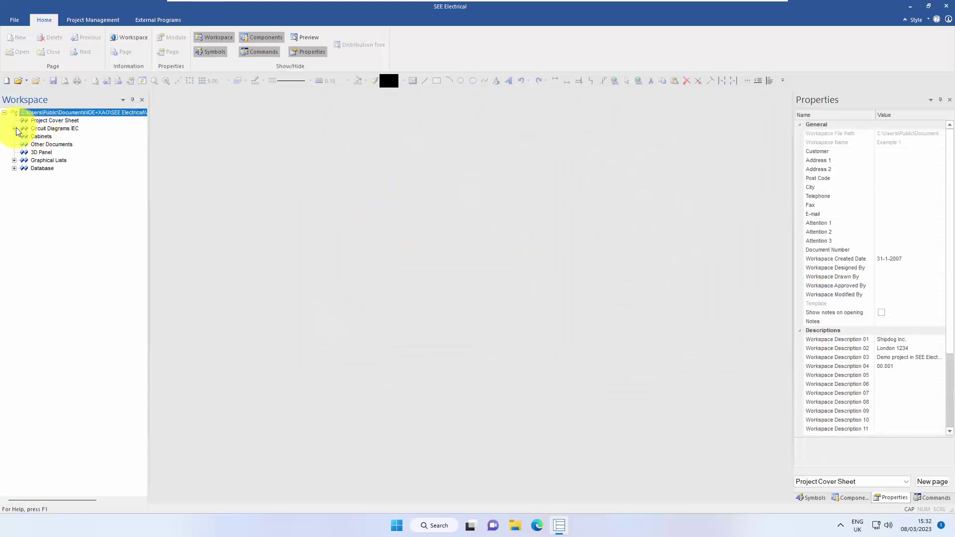
{"action": "left_click", "coordinate": [14, 128]}
{"action": "double_click", "coordinate": [49, 137]}
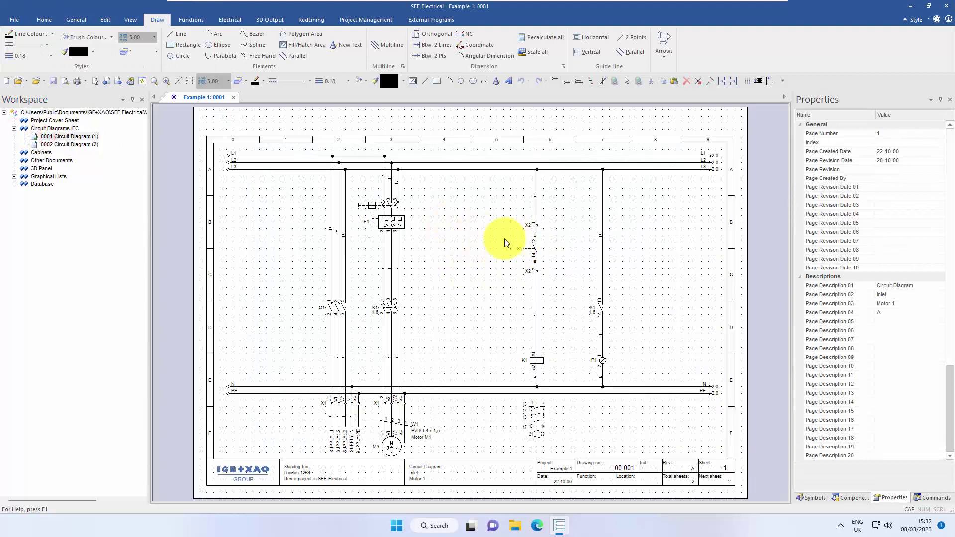
- Inspect the component properties of switch S1 on the circuit diagram, and close them without changes
{"action": "left_click", "coordinate": [529, 250]}
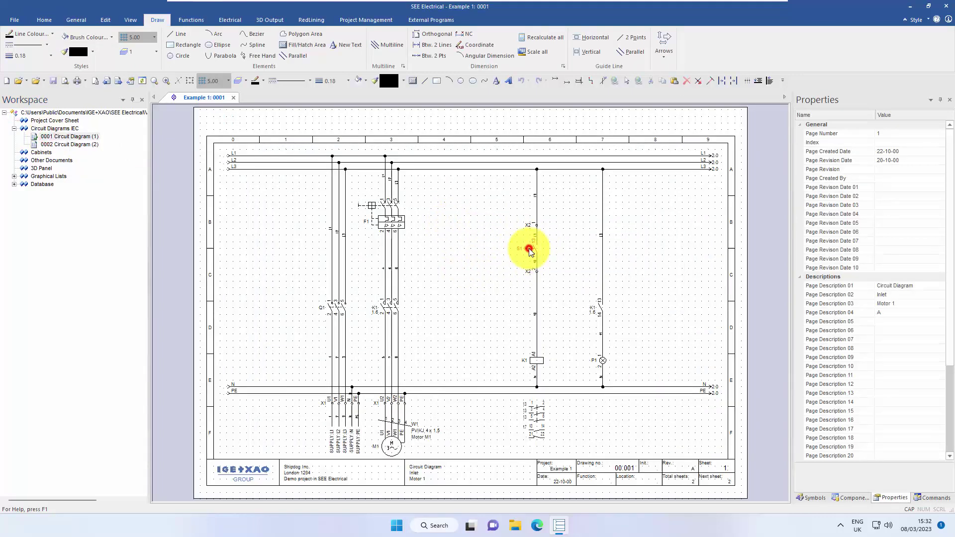
{"action": "double_click", "coordinate": [529, 249]}
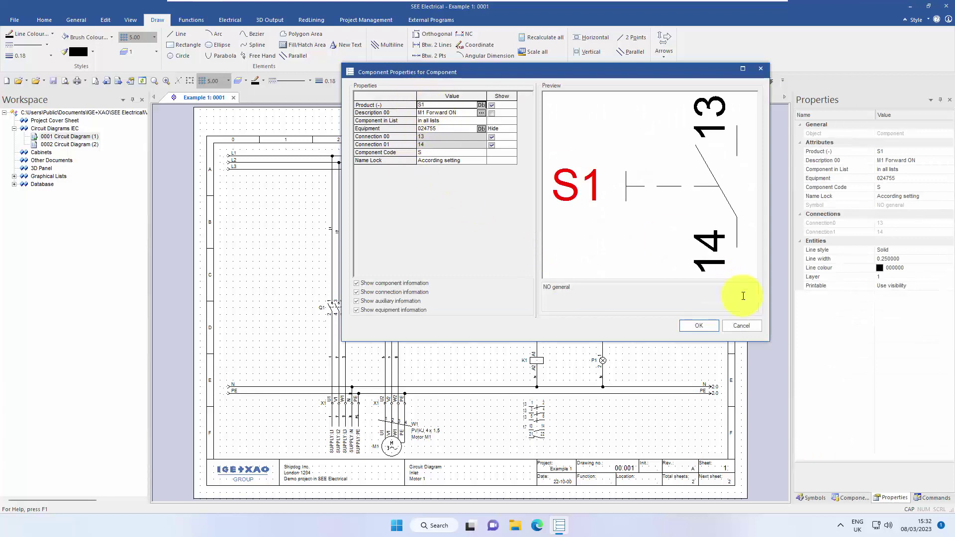
{"action": "left_click", "coordinate": [745, 326]}
- Enable Function/Location management in the workspace properties of Example 1
{"action": "right_click", "coordinate": [115, 114]}
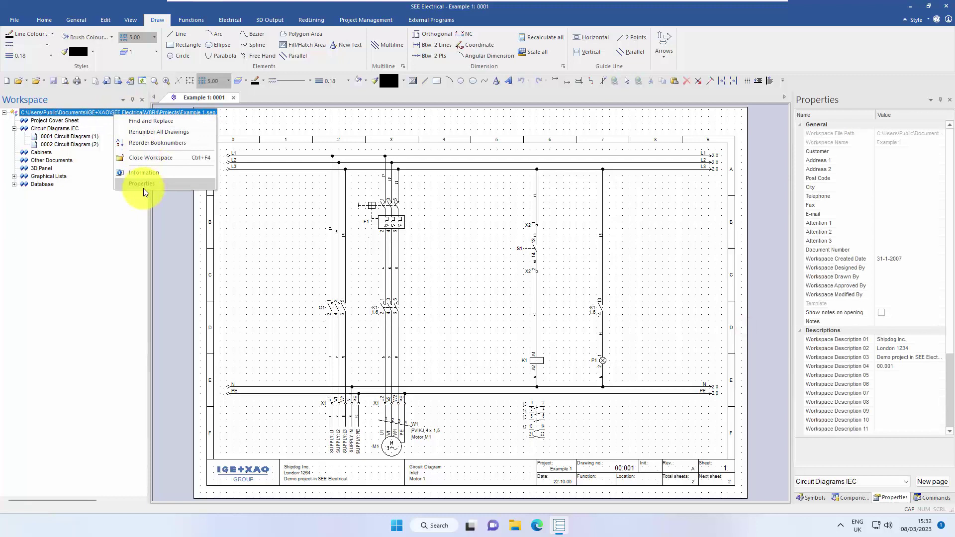
{"action": "left_click", "coordinate": [147, 184]}
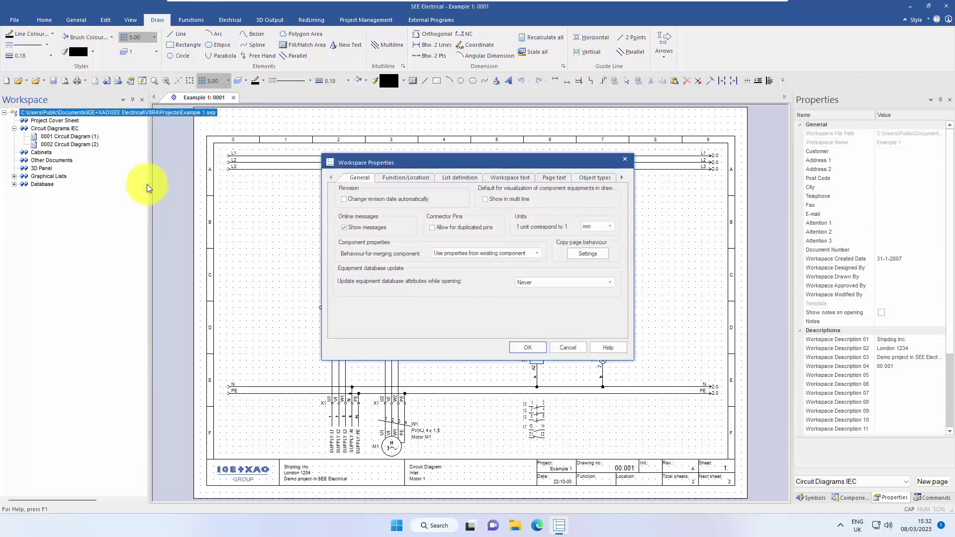
{"action": "left_click", "coordinate": [408, 178]}
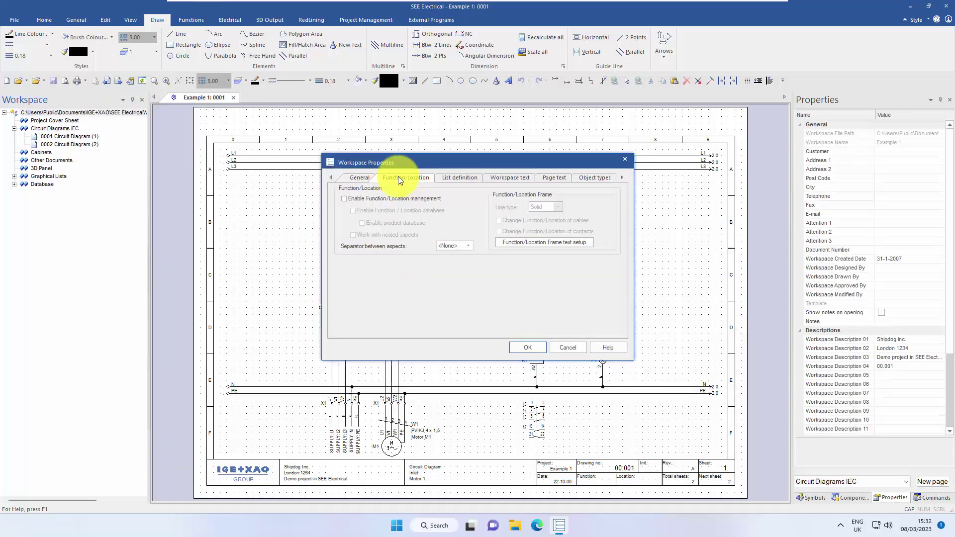
{"action": "left_click", "coordinate": [345, 199]}
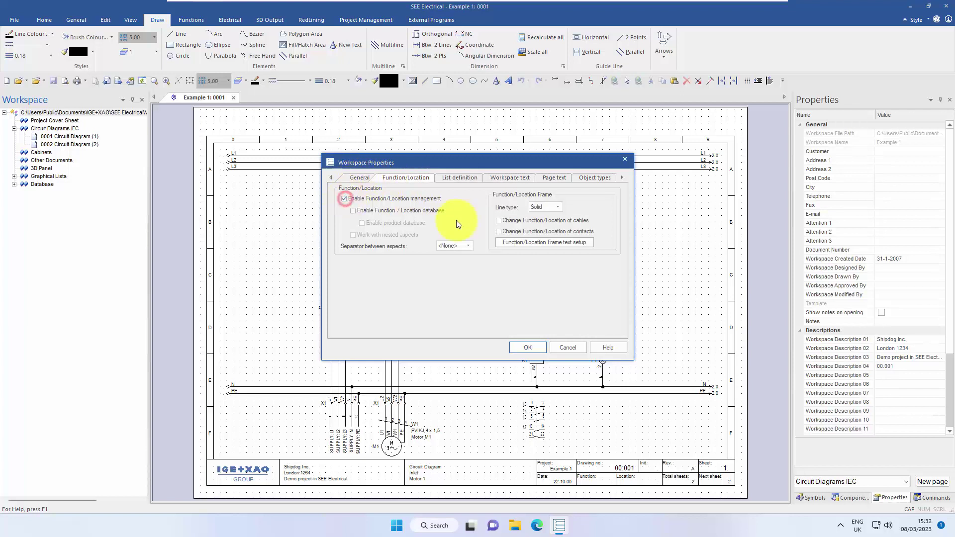
- Set the Function/Location frame line type to Dash, accept the frame text settings with position Inside, and apply the workspace properties
{"action": "left_click", "coordinate": [560, 207]}
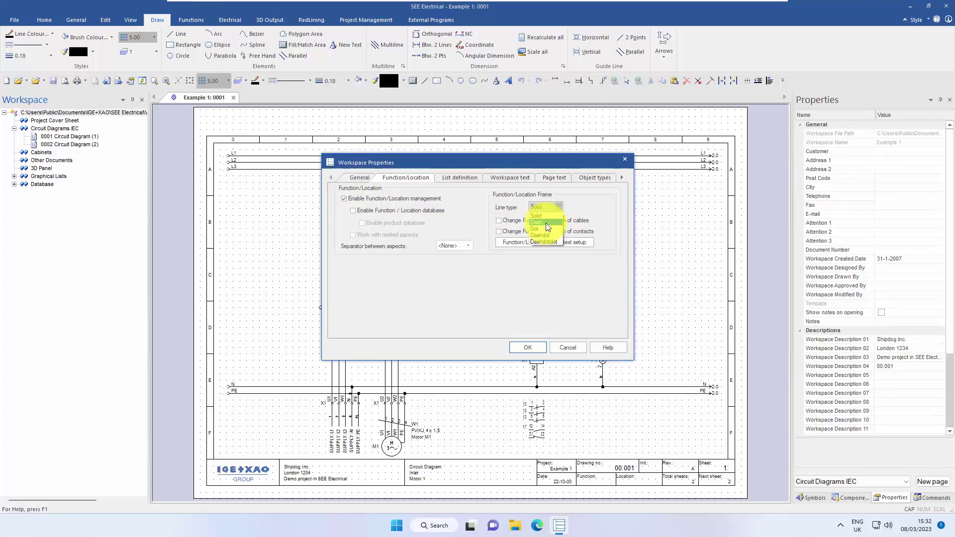
{"action": "left_click", "coordinate": [547, 223]}
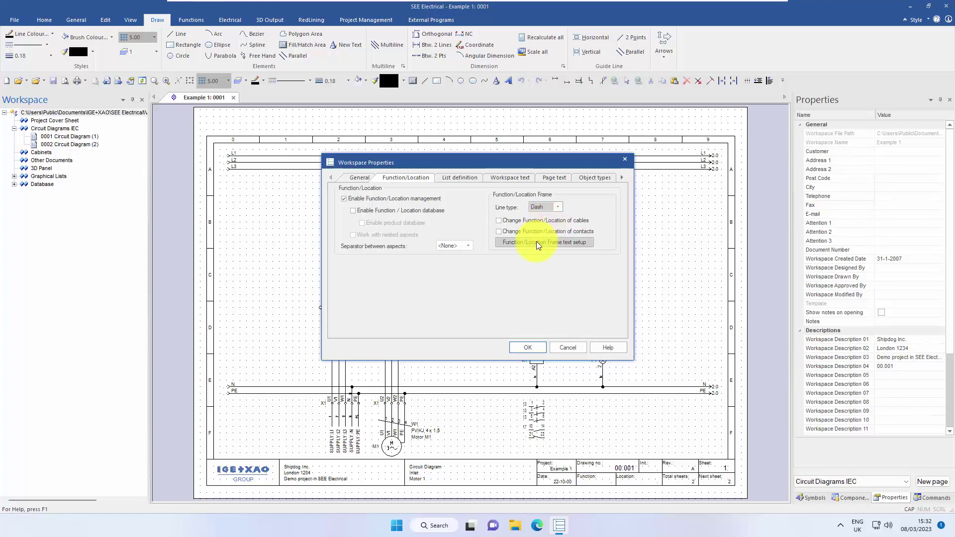
{"action": "left_click", "coordinate": [537, 243]}
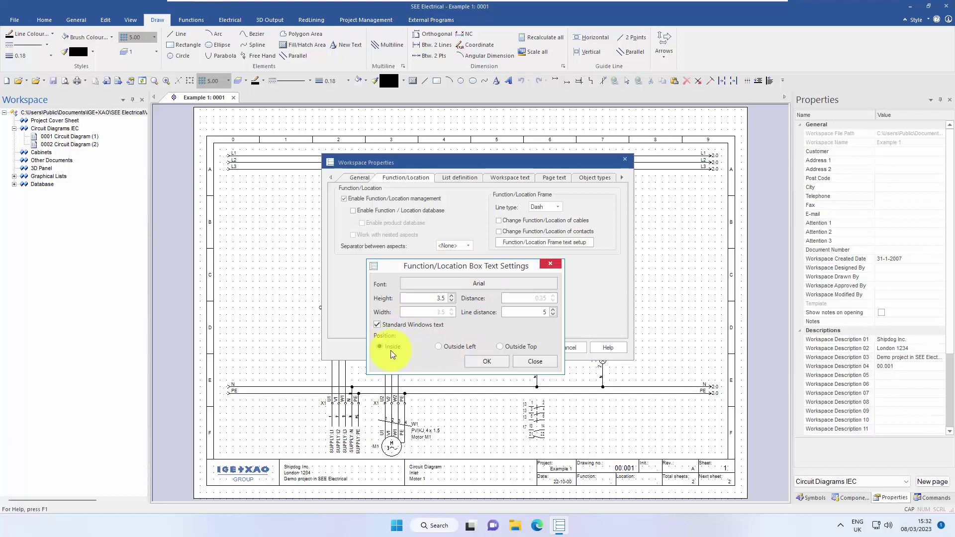
{"action": "left_click", "coordinate": [497, 363]}
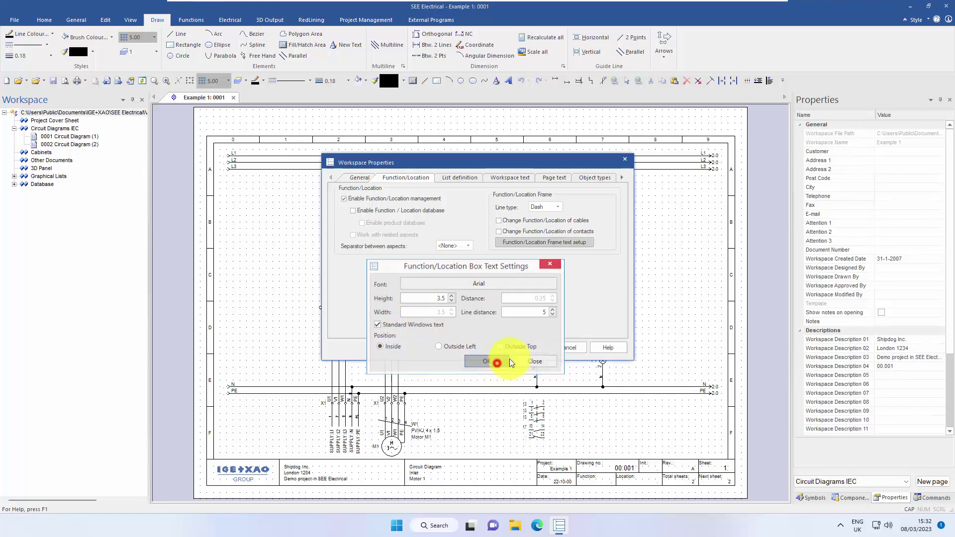
{"action": "left_click", "coordinate": [531, 350]}
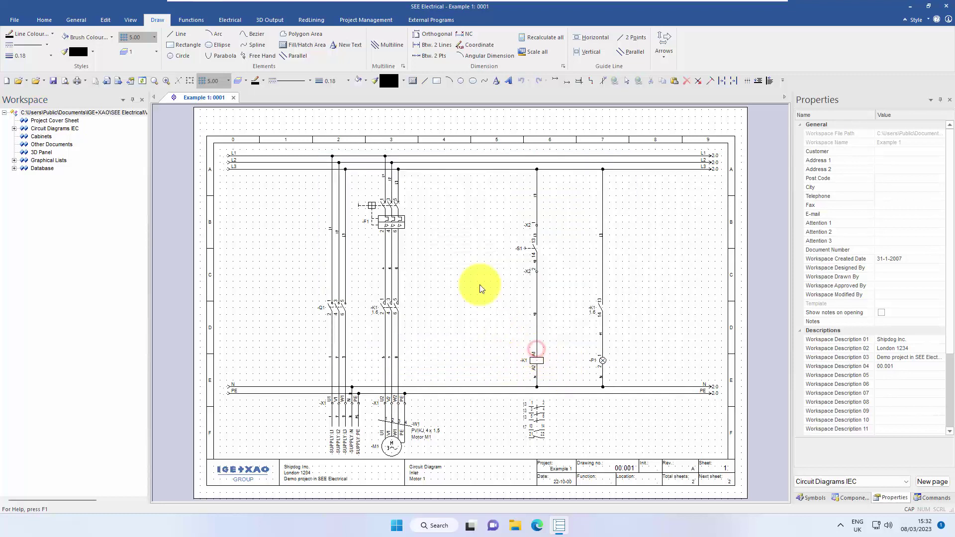
- Check the Function and Location attributes in the component properties of switch -S1, closing them without changes
{"action": "left_click", "coordinate": [496, 204]}
{"action": "double_click", "coordinate": [532, 245]}
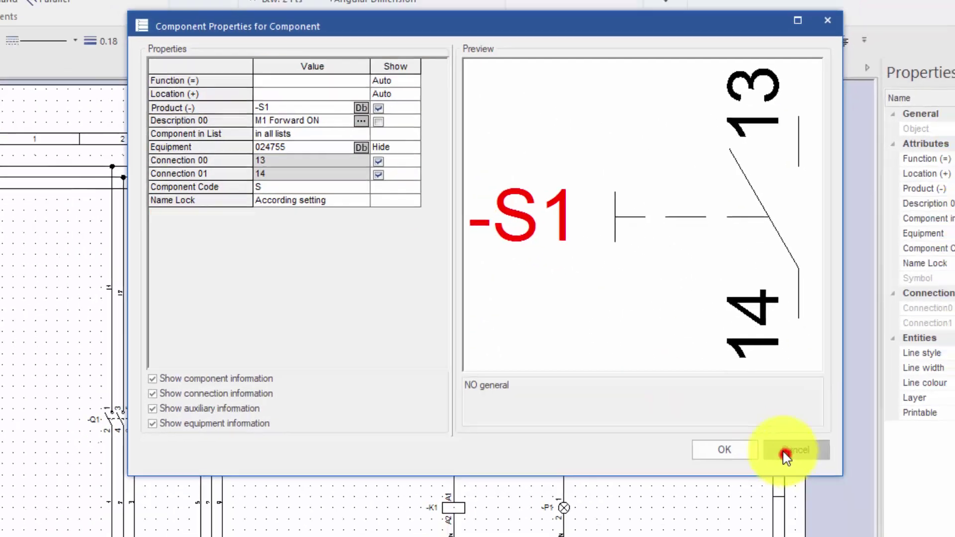
{"action": "left_click", "coordinate": [797, 480]}
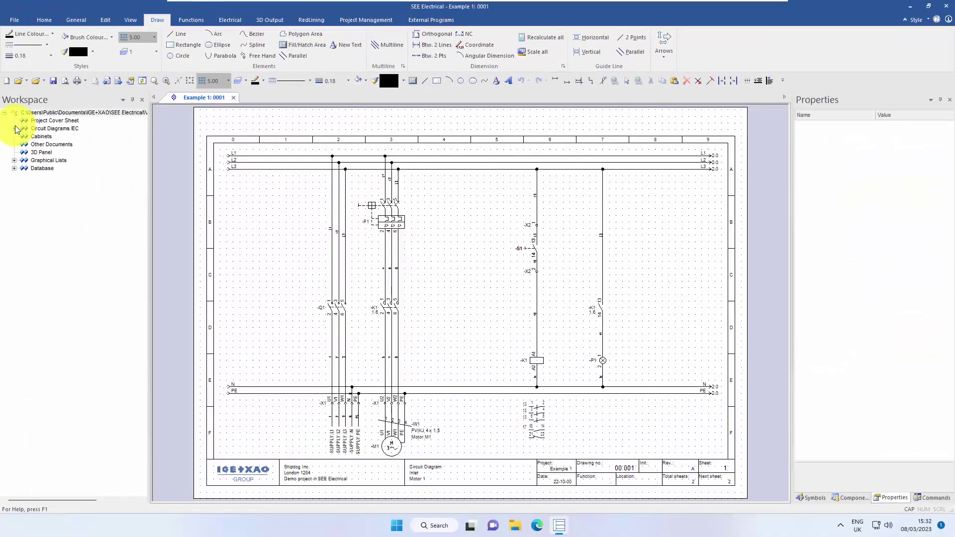
- Set the Function (=) of circuit diagram page 0001 to P1
{"action": "left_click", "coordinate": [15, 128]}
{"action": "left_click", "coordinate": [67, 136]}
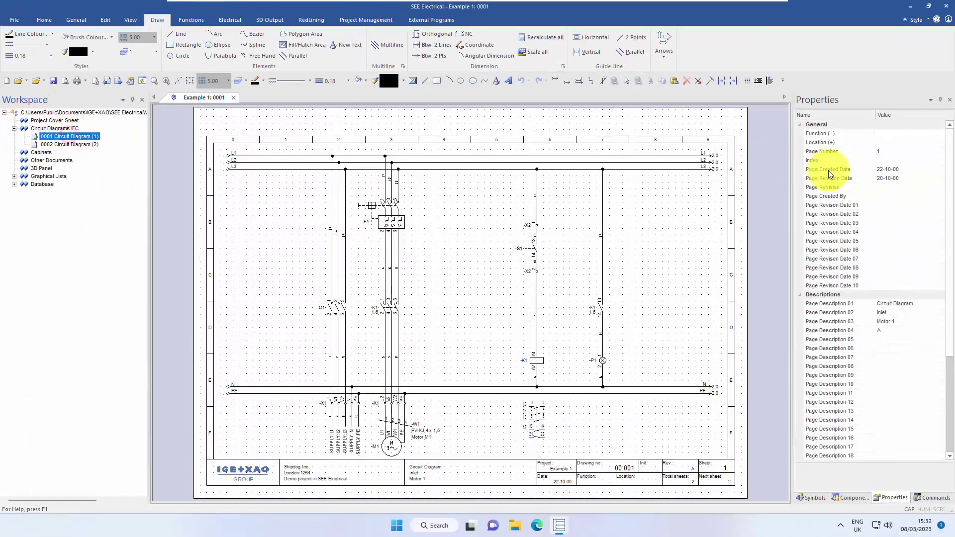
{"action": "left_click", "coordinate": [888, 134]}
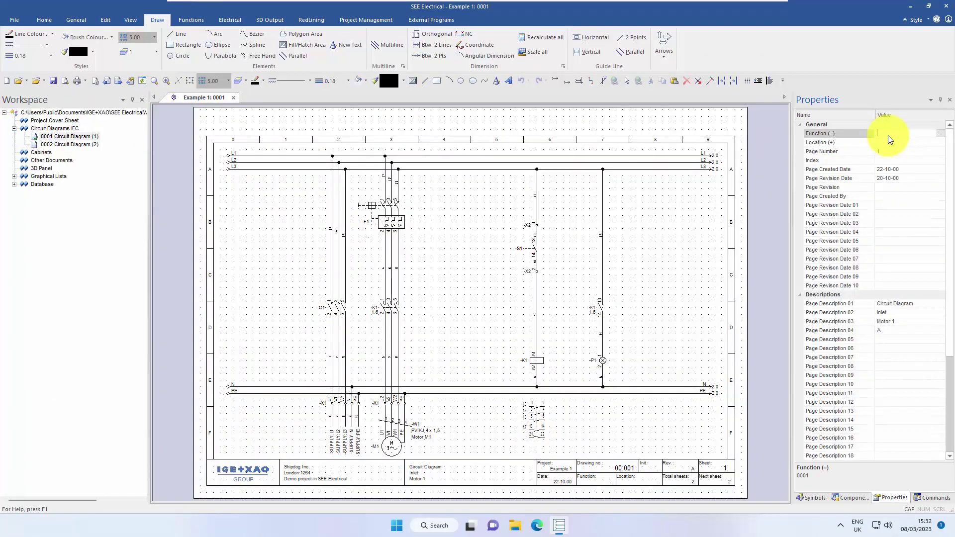
- Set the Function (=) of circuit diagram page 0002 to P1, leaving its Location empty
{"action": "left_click", "coordinate": [62, 145]}
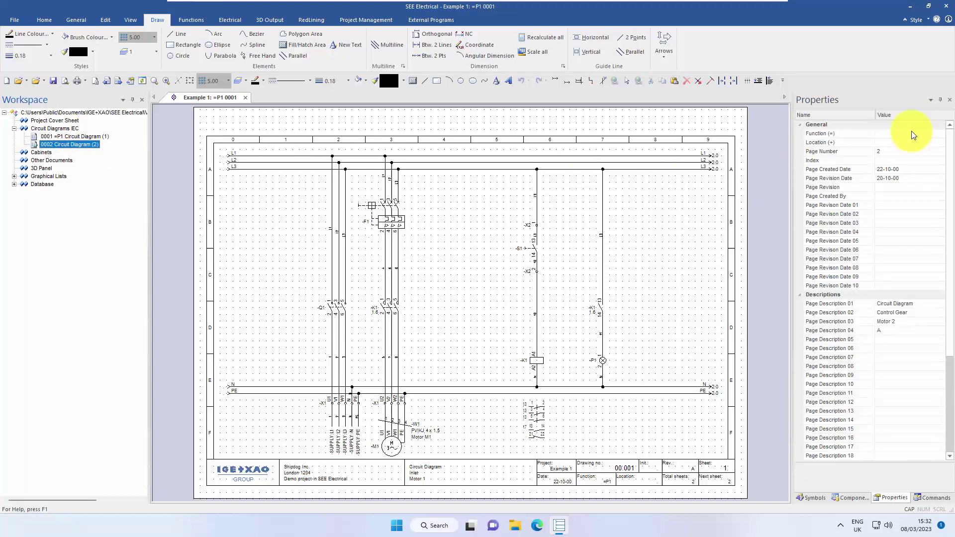
{"action": "left_click", "coordinate": [912, 133]}
{"action": "type", "text": "P1"}
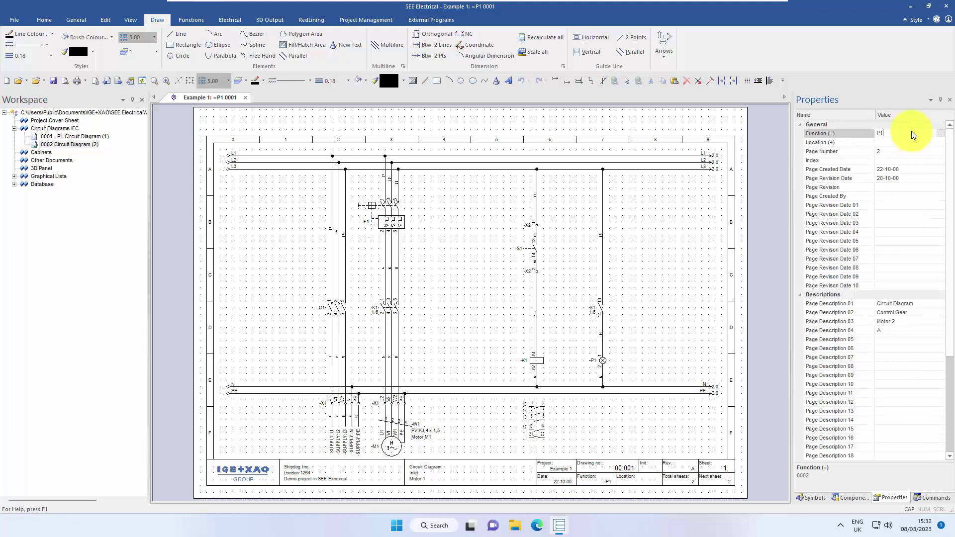
{"action": "left_click", "coordinate": [909, 147]}
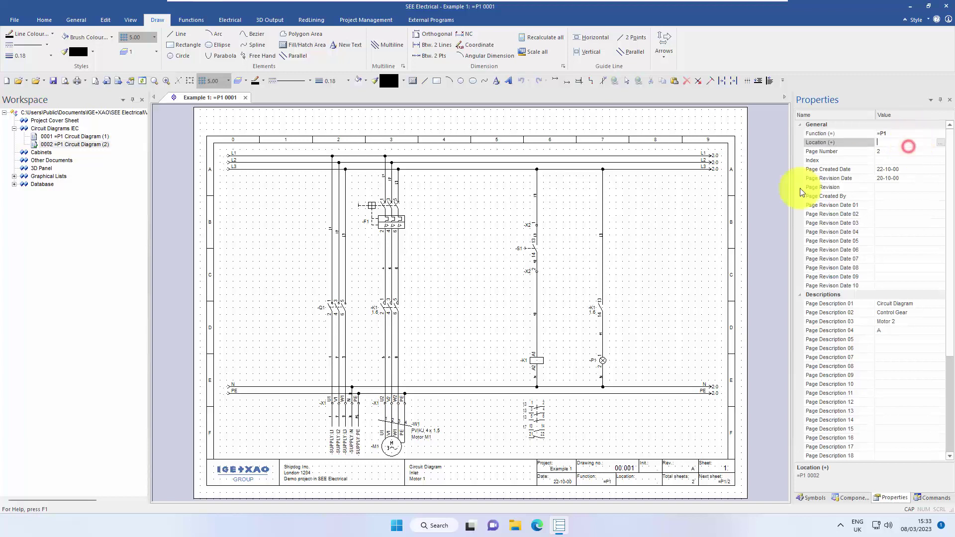
{"action": "left_click", "coordinate": [630, 229]}
{"action": "left_click", "coordinate": [470, 202]}
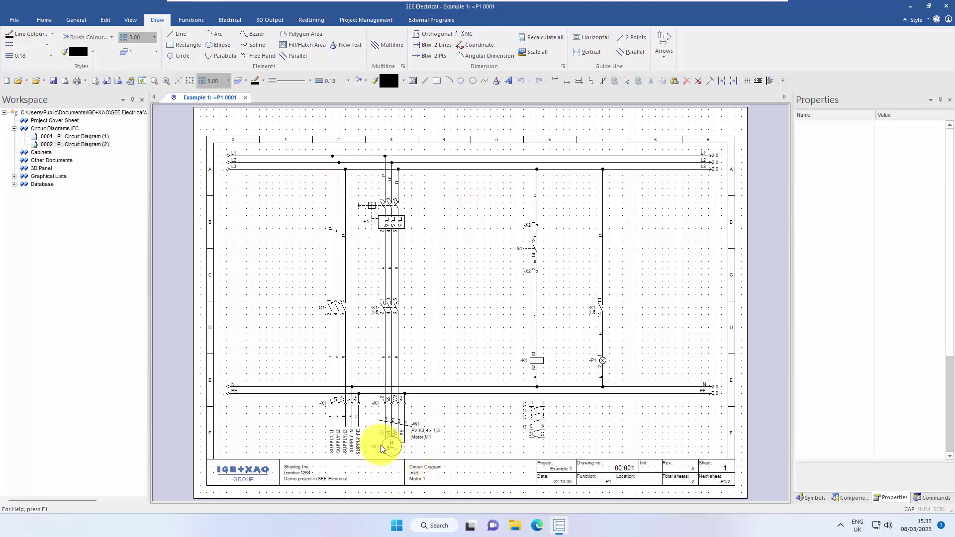
- Draw a rectangular Function/Location frame about 50 by 25 mm around motor -M1 on page 0001
{"action": "scroll", "coordinate": [413, 441], "scroll_direction": "up", "scroll_amount": 2}
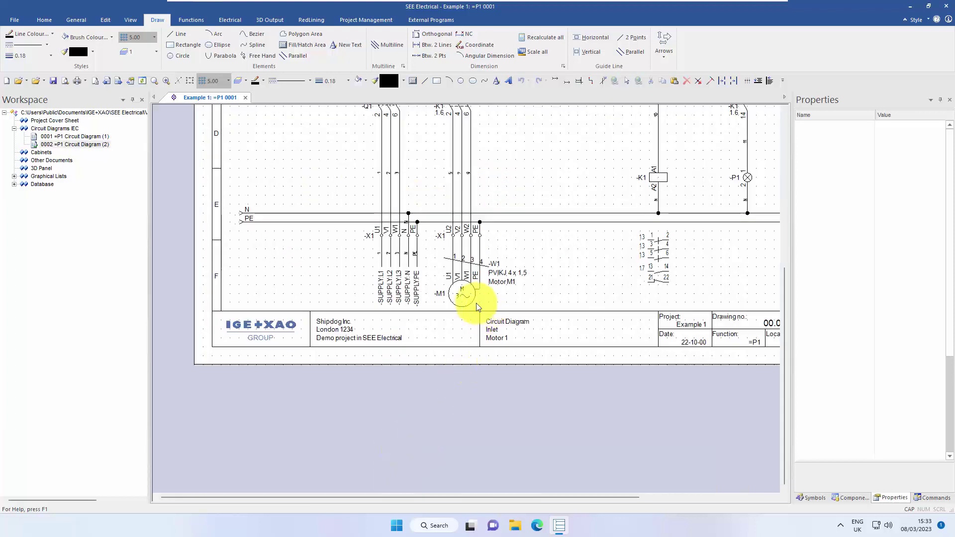
{"action": "scroll", "coordinate": [465, 297], "scroll_direction": "up", "scroll_amount": 2}
{"action": "scroll", "coordinate": [475, 296], "scroll_direction": "up", "scroll_amount": 1}
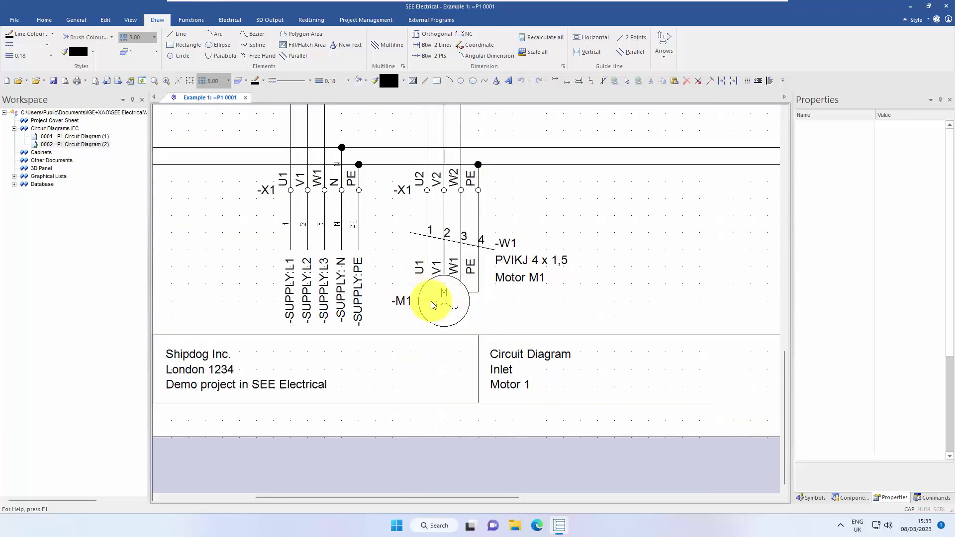
{"action": "left_click", "coordinate": [234, 20]}
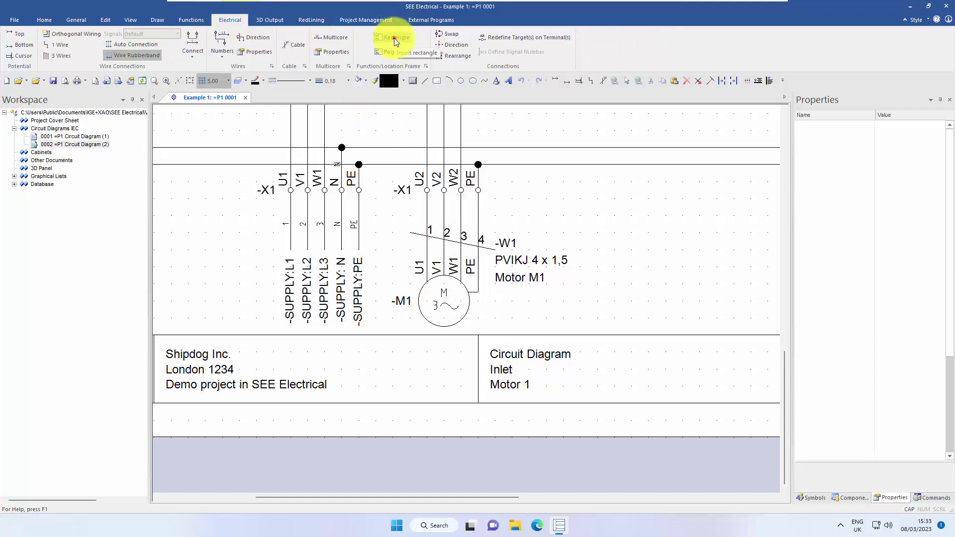
{"action": "left_click", "coordinate": [394, 38]}
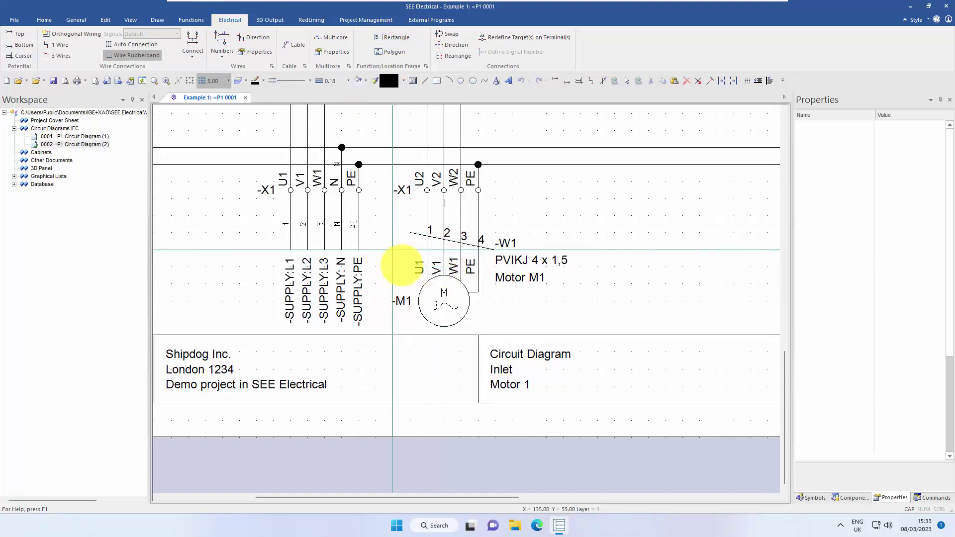
{"action": "left_click", "coordinate": [376, 250]}
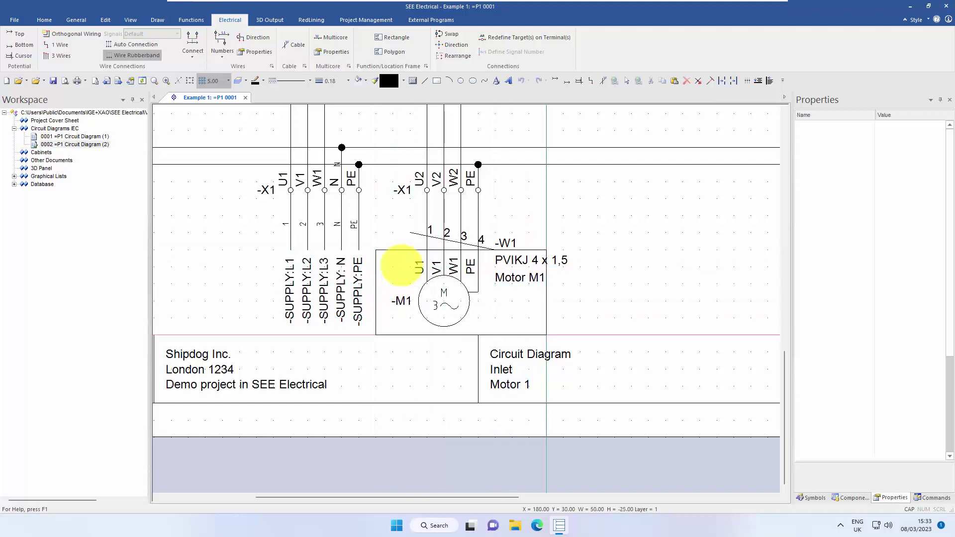
{"action": "left_click", "coordinate": [547, 335]}
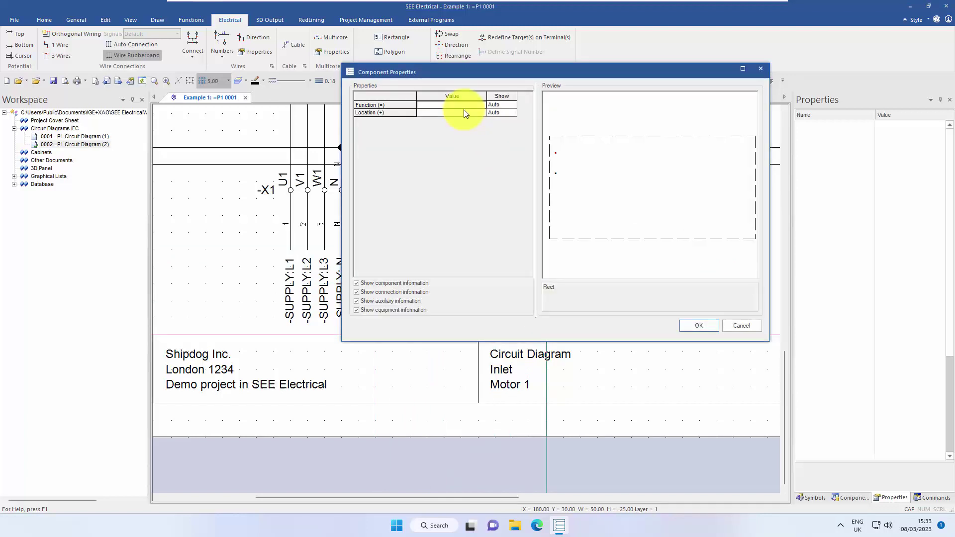
- Assign the function P1.FIELD to the new frame and rename all components inside it
{"action": "type", "text": "P1.FIELD"}
{"action": "left_click", "coordinate": [707, 328]}
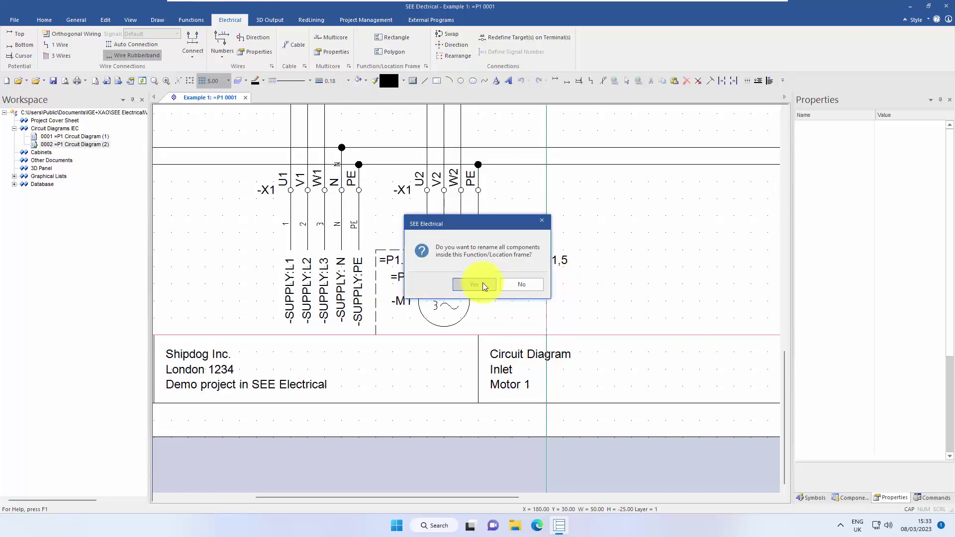
{"action": "left_click", "coordinate": [482, 283]}
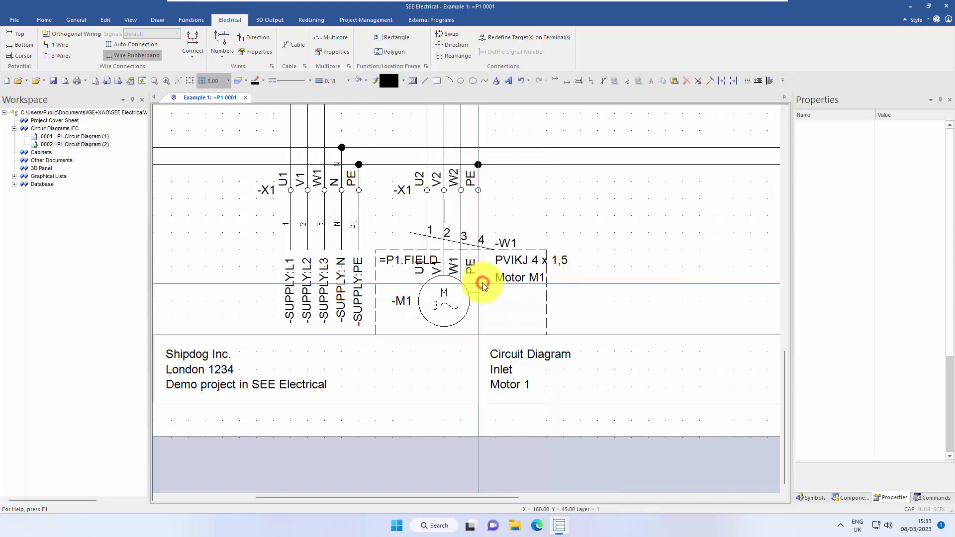
- Move the frame's =P1.FIELD text to the frame's lower right corner, clear of the motor's connection labels
{"action": "left_click", "coordinate": [392, 263]}
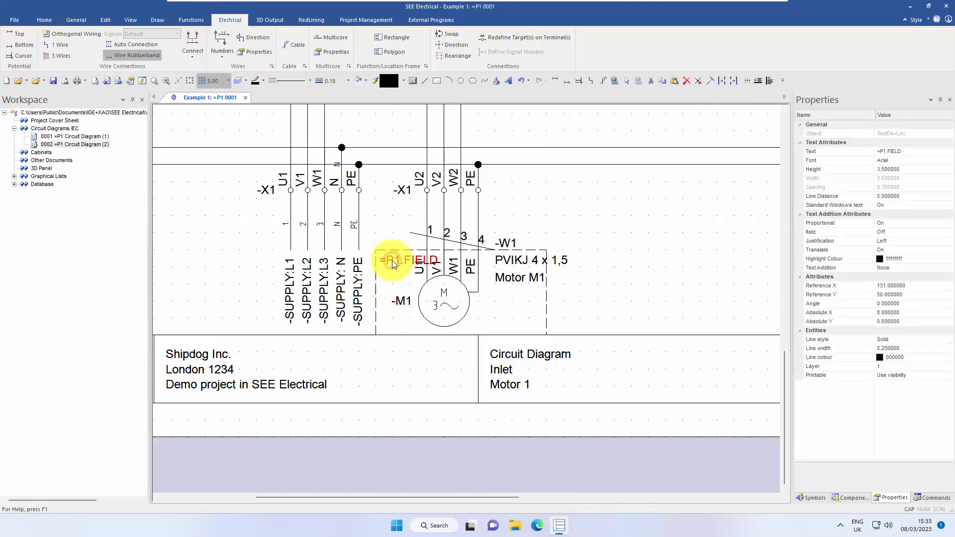
{"action": "right_click", "coordinate": [392, 261]}
{"action": "left_click", "coordinate": [418, 127]}
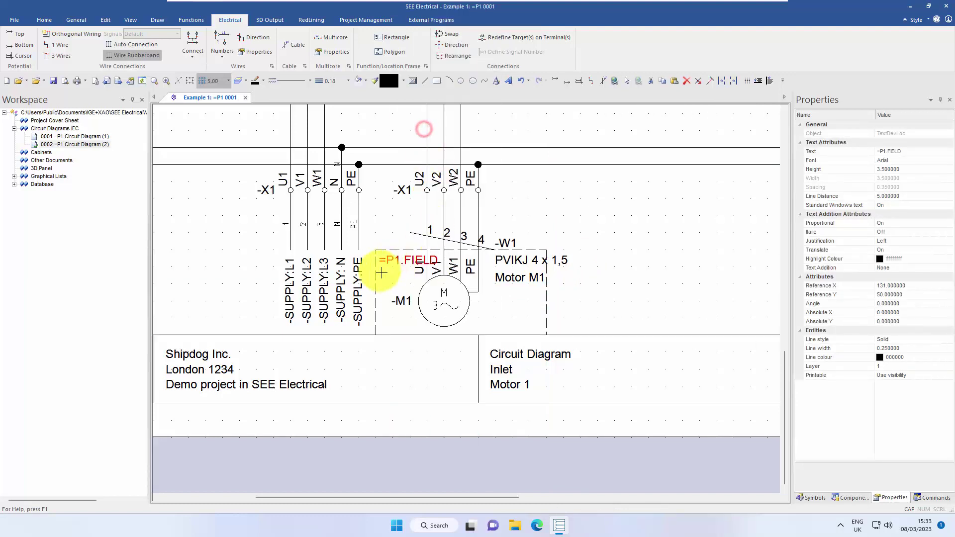
{"action": "left_click", "coordinate": [376, 267]}
{"action": "left_click", "coordinate": [474, 332]}
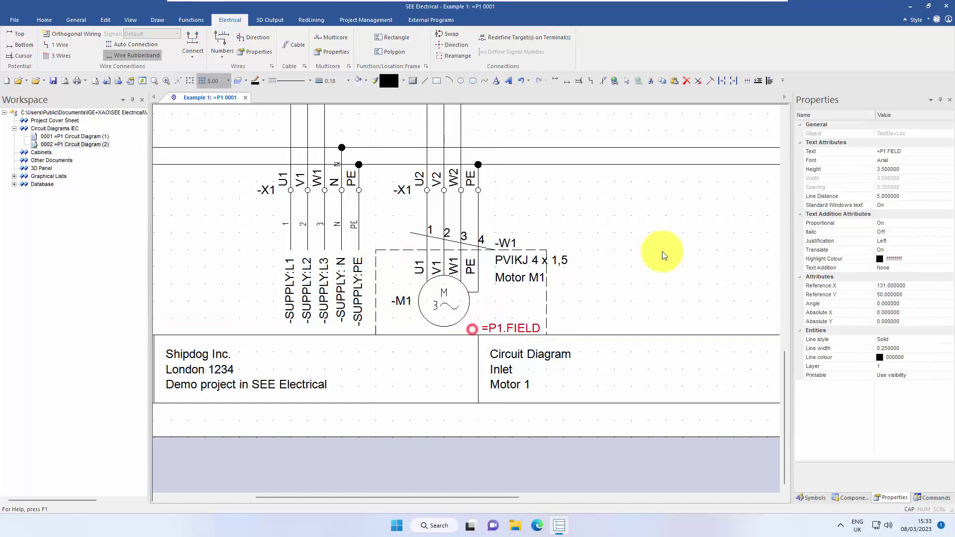
{"action": "left_click", "coordinate": [665, 232]}
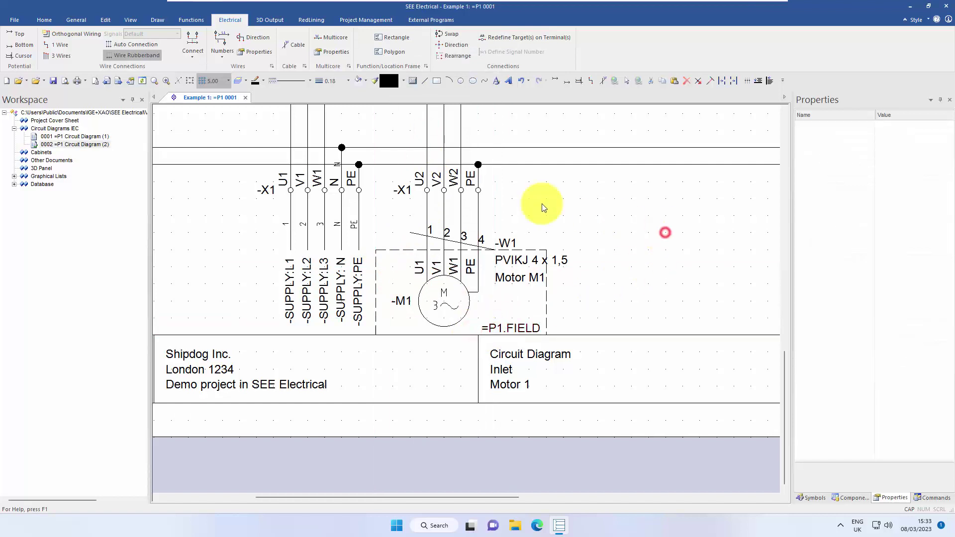
- Draw a rectangular Function/Location frame about 100 by 30 mm around motor -M2 on circuit diagram page 0002
{"action": "double_click", "coordinate": [79, 145]}
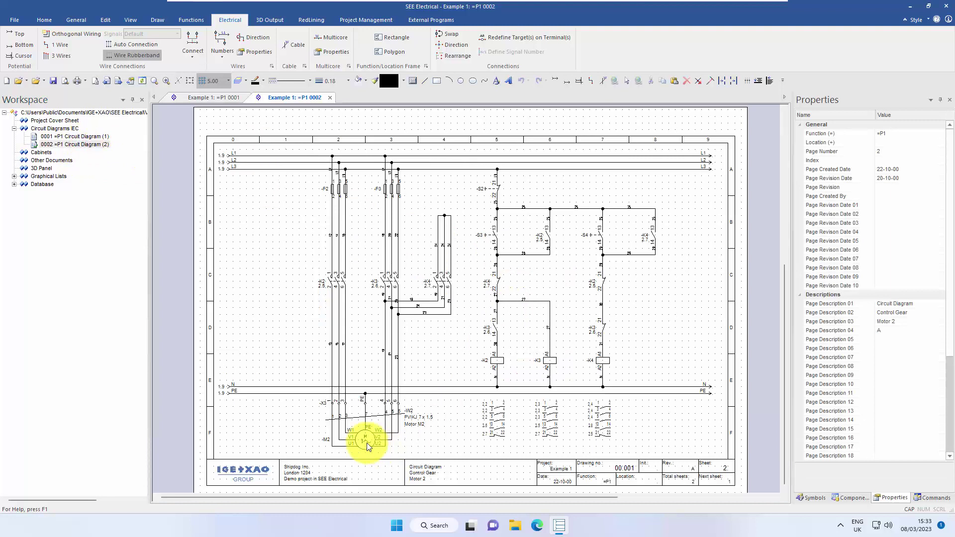
{"action": "scroll", "coordinate": [367, 446], "scroll_direction": "up", "scroll_amount": 2}
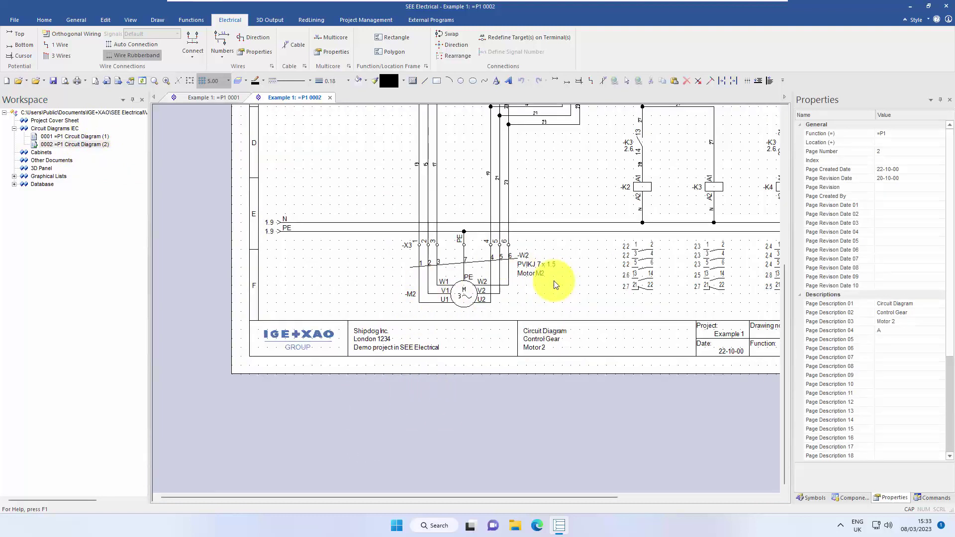
{"action": "left_click", "coordinate": [398, 37]}
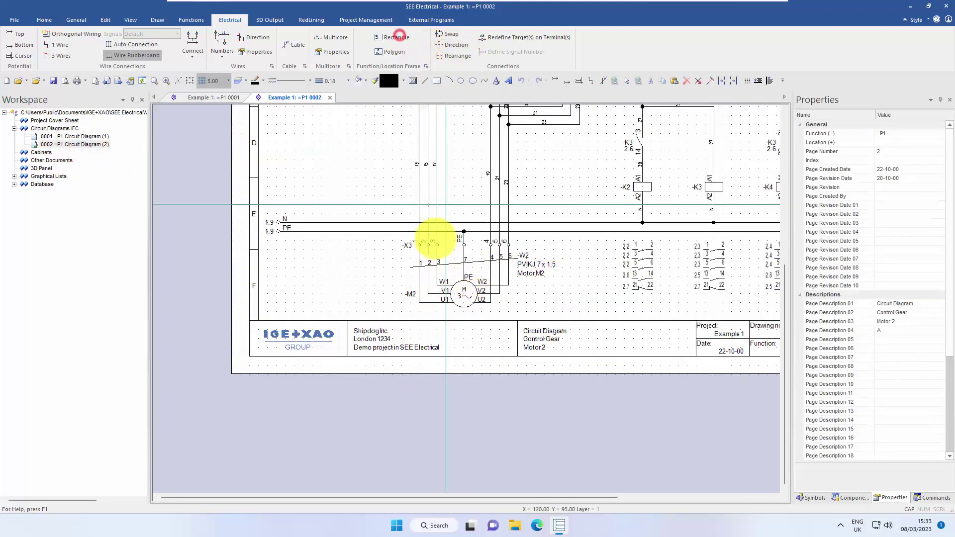
{"action": "left_click", "coordinate": [375, 268]}
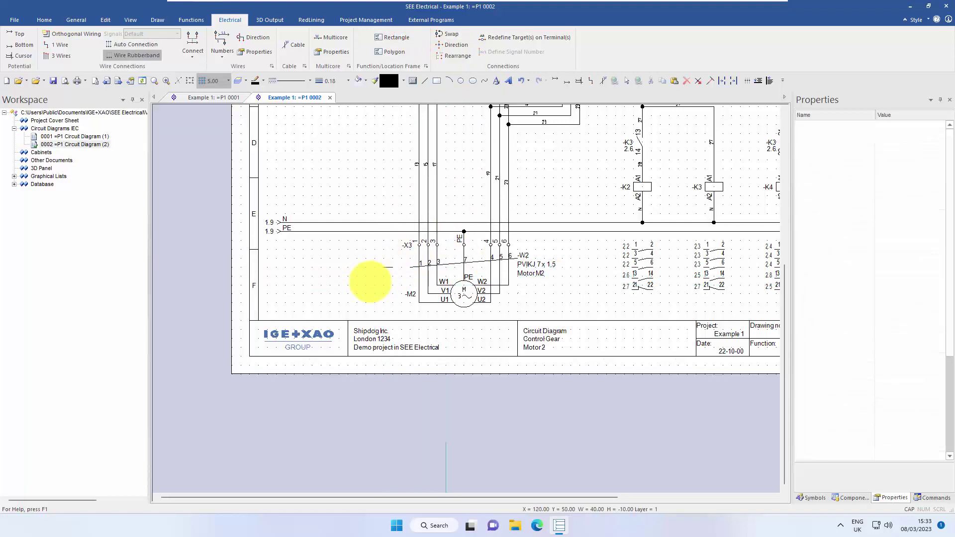
{"action": "left_click", "coordinate": [554, 321]}
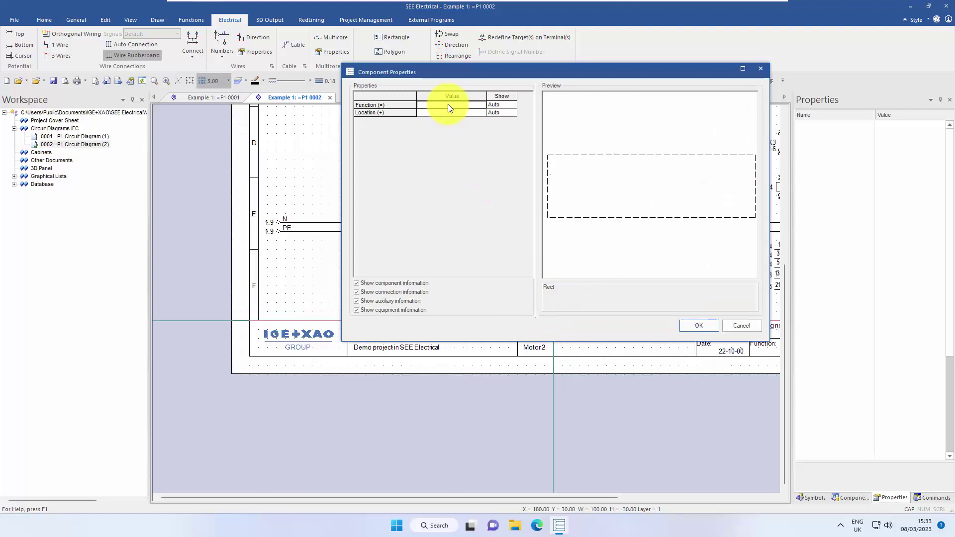
- Assign the function P1.FIELD to the frame around -M2 and rename all components inside it
{"action": "type", "text": "P1.FIELD"}
{"action": "key", "text": "Return"}
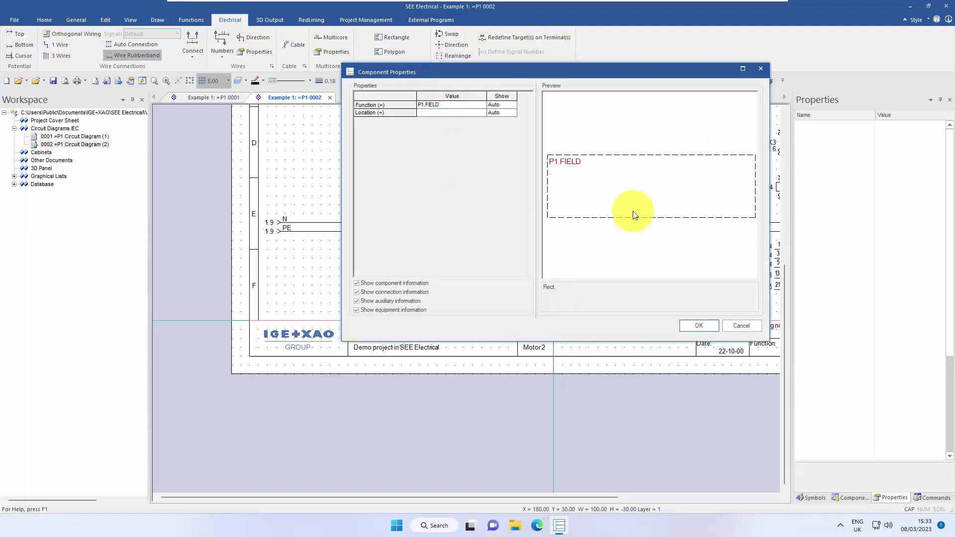
{"action": "left_click", "coordinate": [698, 324]}
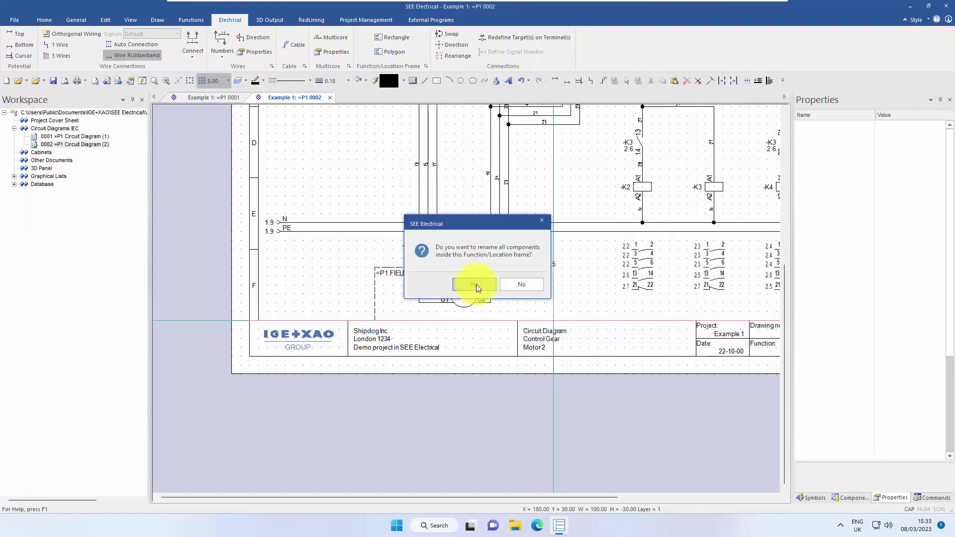
{"action": "left_click", "coordinate": [475, 285]}
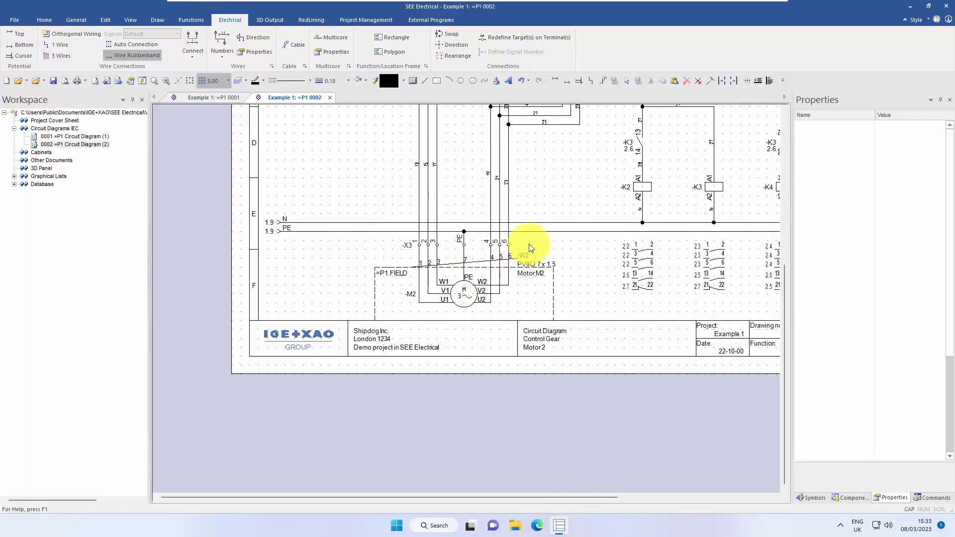
- Draw a polygonal Function/Location frame about 110 by 25 mm around -S3 and -S4, notched about 20 by 20 mm to exclude contact -K2
{"action": "scroll", "coordinate": [495, 281], "scroll_direction": "up", "scroll_amount": 3}
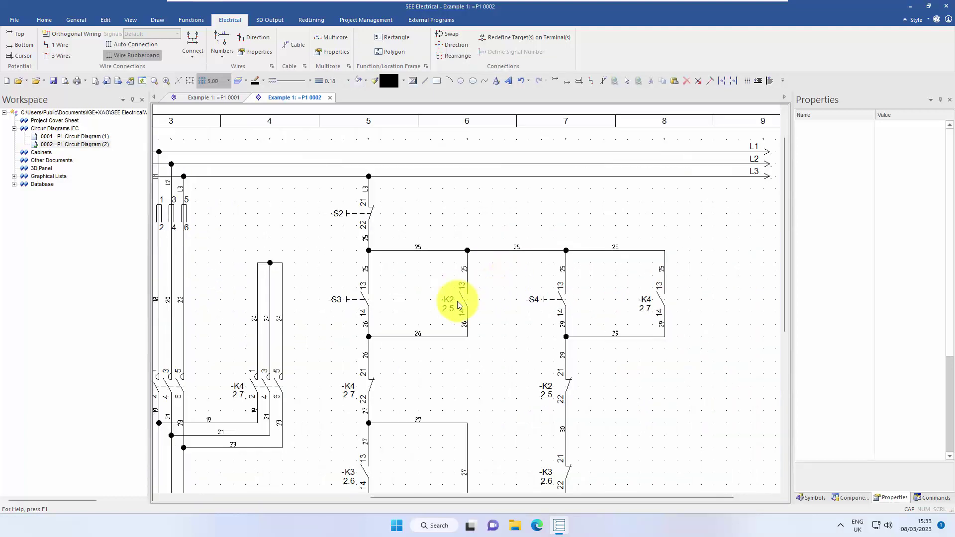
{"action": "left_click", "coordinate": [369, 304]}
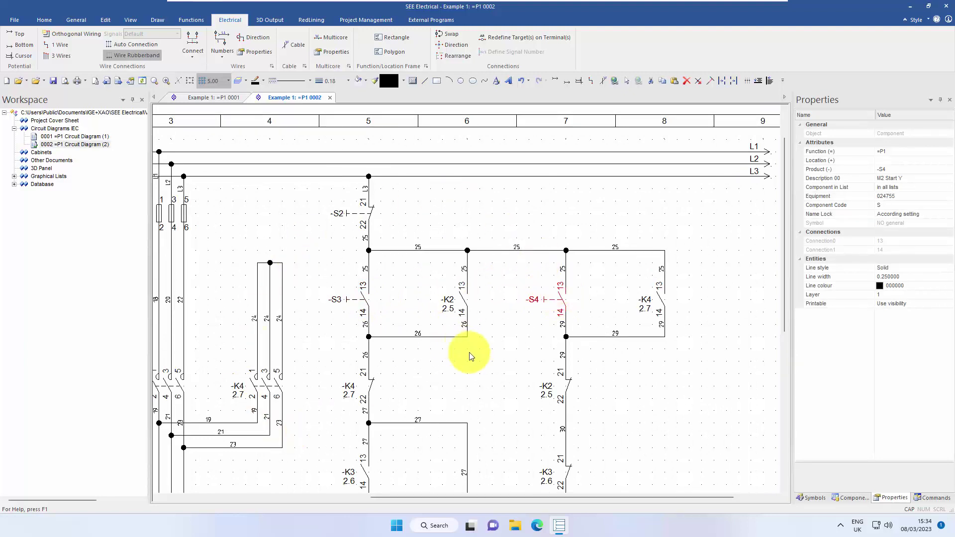
{"action": "left_click", "coordinate": [490, 355]}
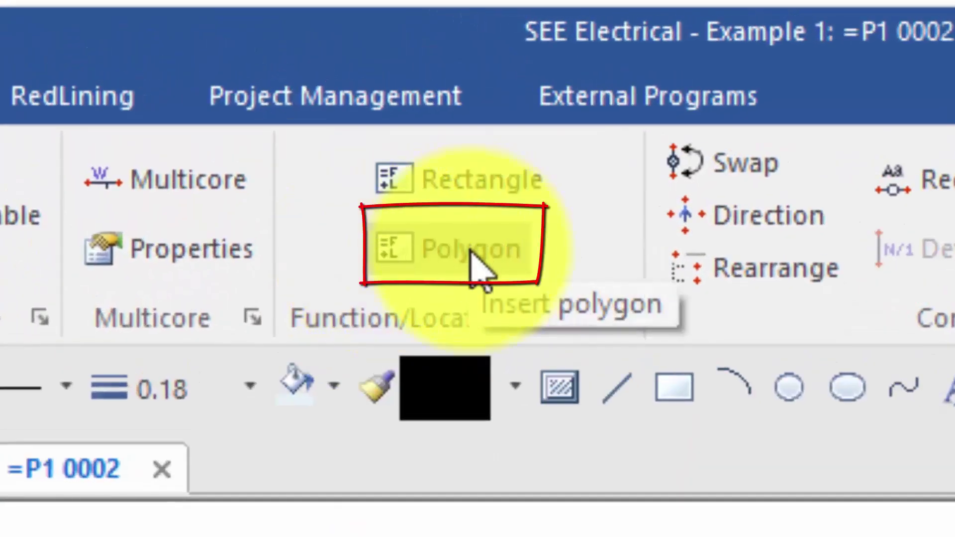
{"action": "left_click", "coordinate": [472, 251]}
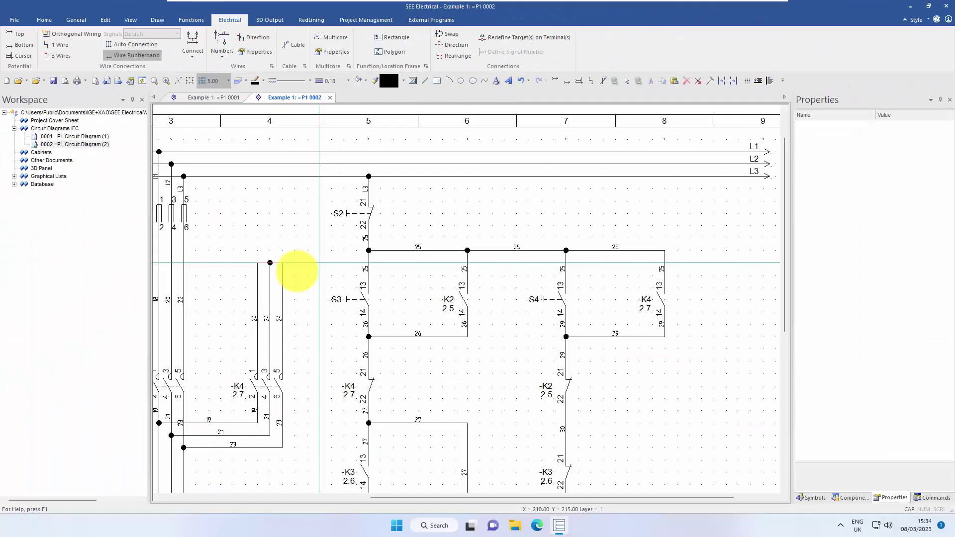
{"action": "left_click", "coordinate": [307, 262]}
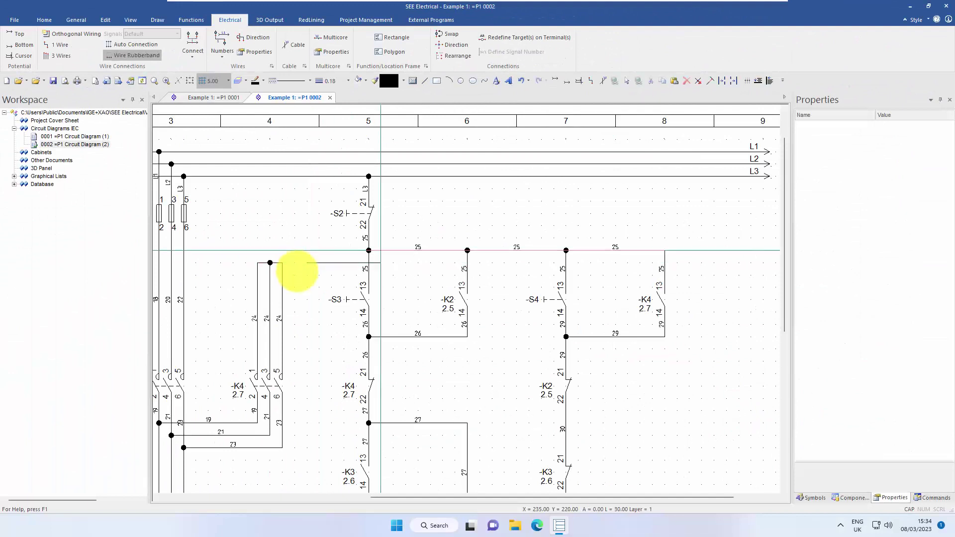
{"action": "left_click", "coordinate": [578, 263]}
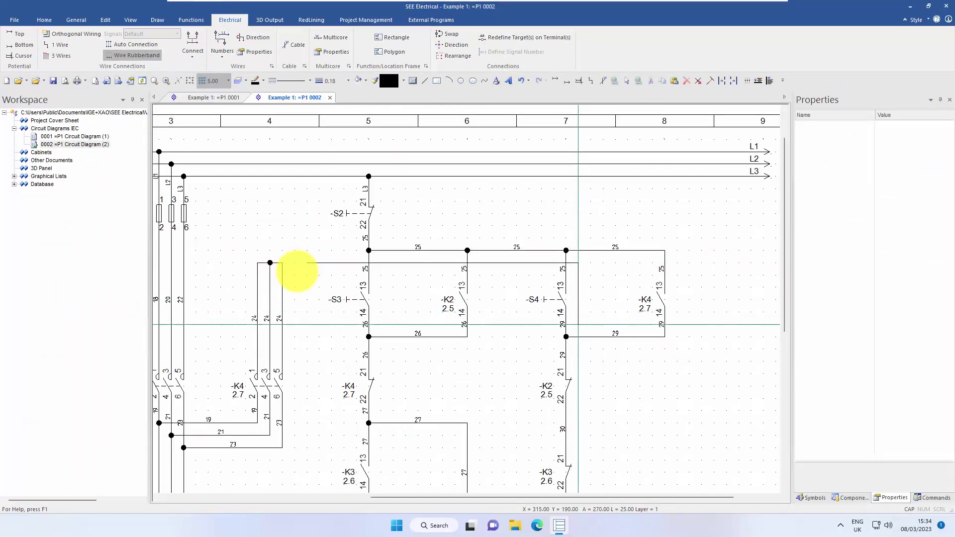
{"action": "left_click", "coordinate": [578, 325]}
{"action": "left_click", "coordinate": [479, 325]}
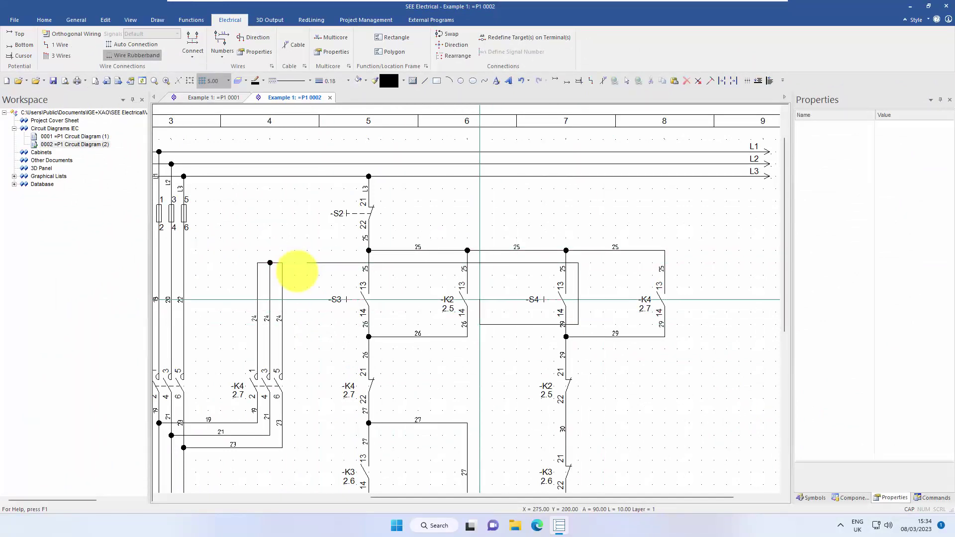
{"action": "left_click", "coordinate": [480, 275]}
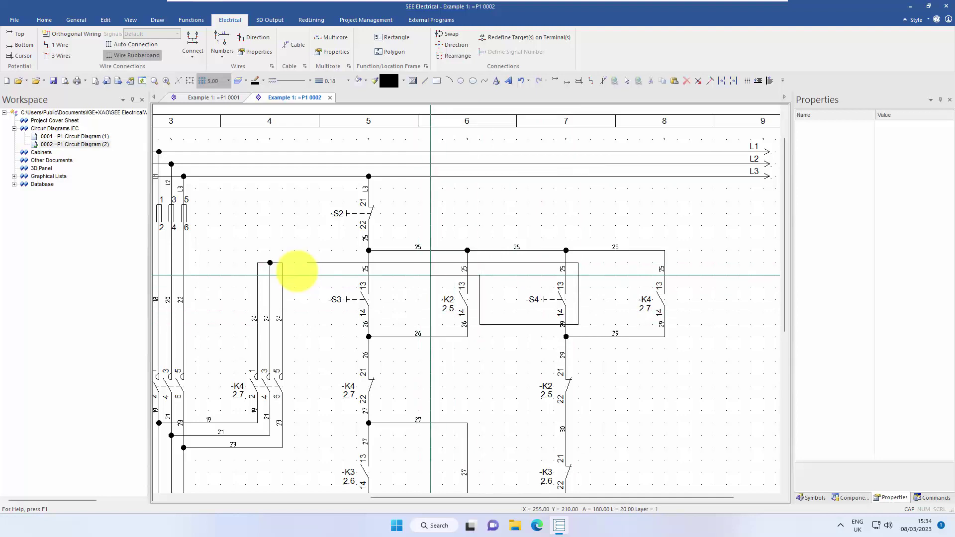
{"action": "left_click", "coordinate": [430, 276]}
{"action": "left_click", "coordinate": [430, 325]}
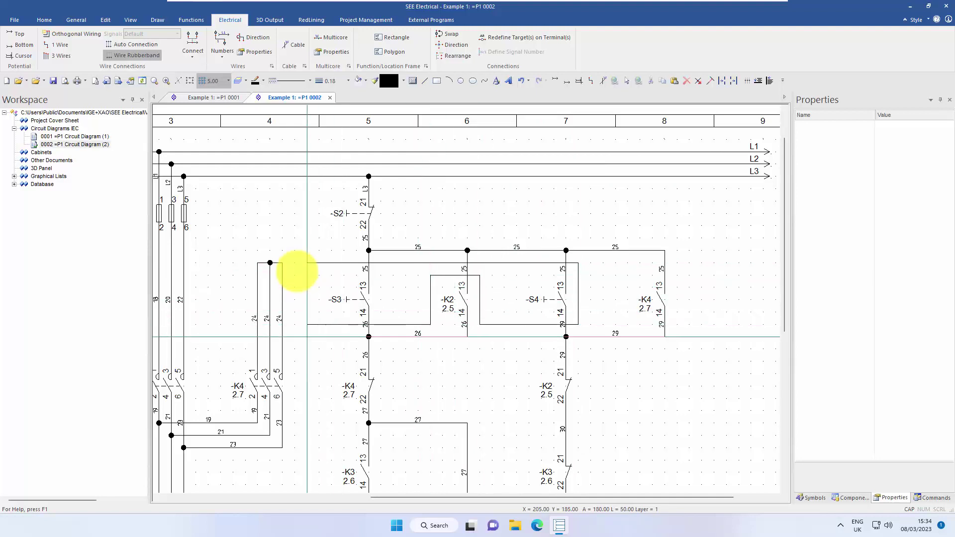
{"action": "left_click", "coordinate": [307, 325]}
{"action": "left_click", "coordinate": [307, 263]}
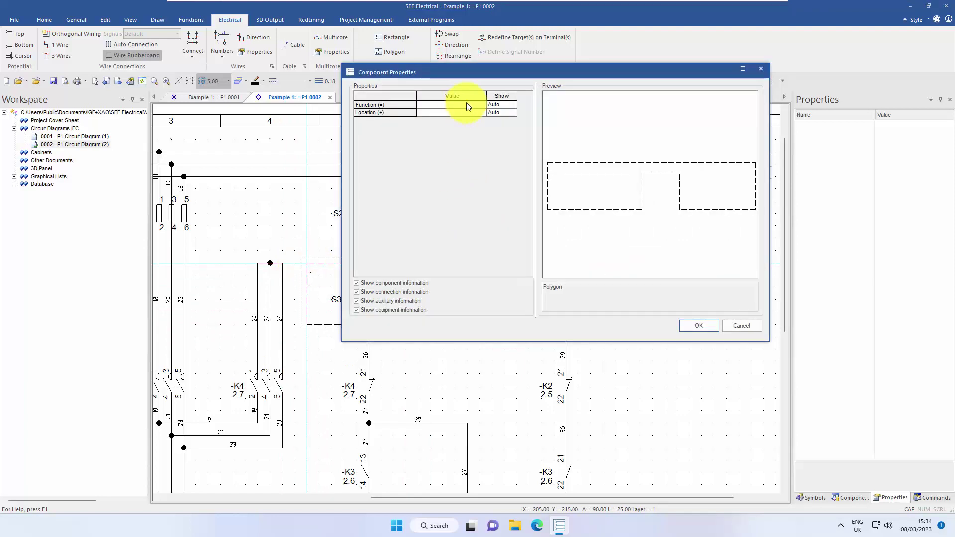
- Assign the function P1.DOOR to the polygonal frame and rename all components inside it
{"action": "type", "text": "P1.DOOR"}
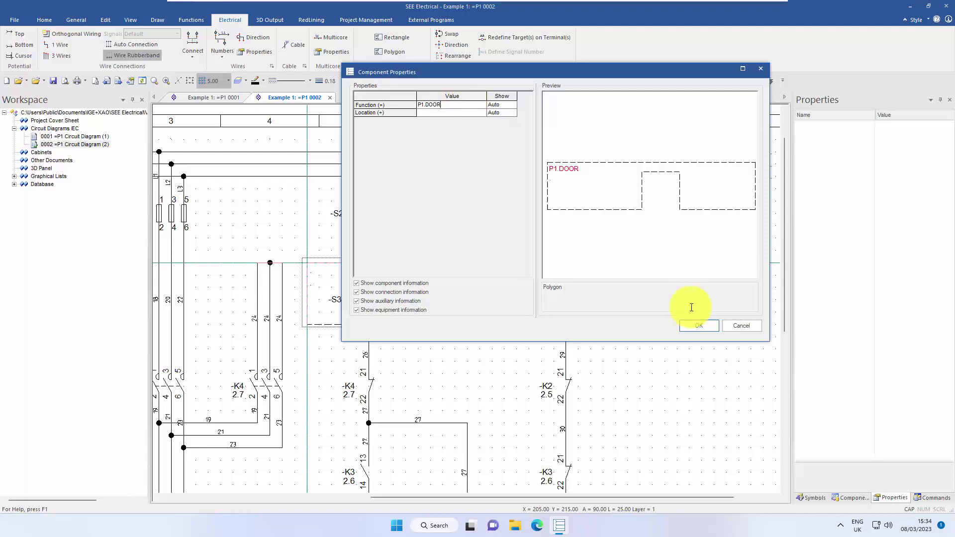
{"action": "left_click", "coordinate": [699, 325]}
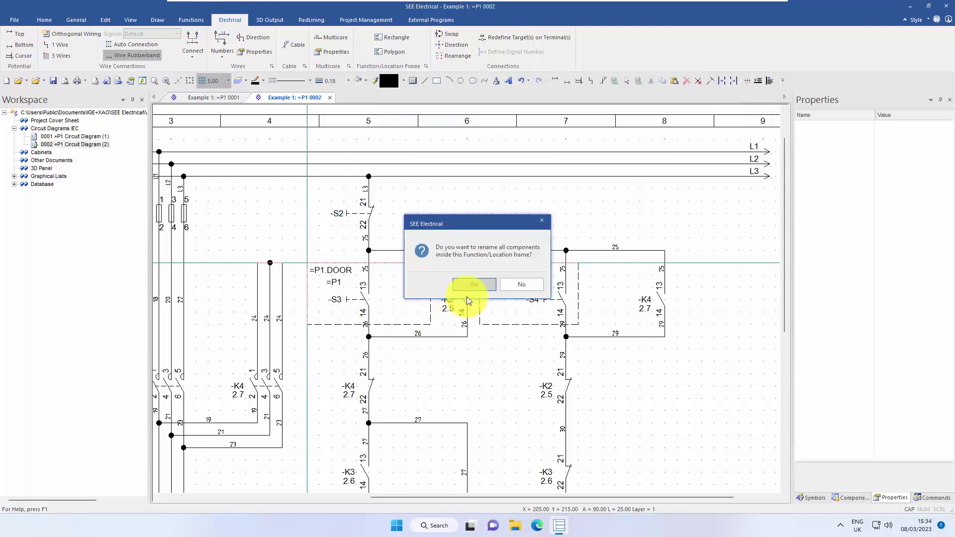
{"action": "left_click", "coordinate": [473, 284]}
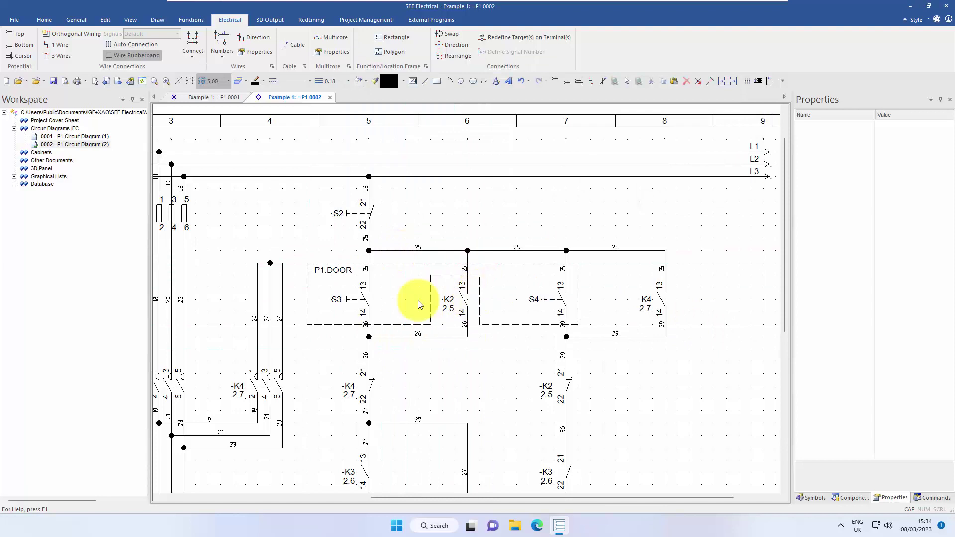
- Check the Function property of switch -S3 inside the polygonal frame and of contact -K2 in its notch
{"action": "left_click", "coordinate": [366, 301]}
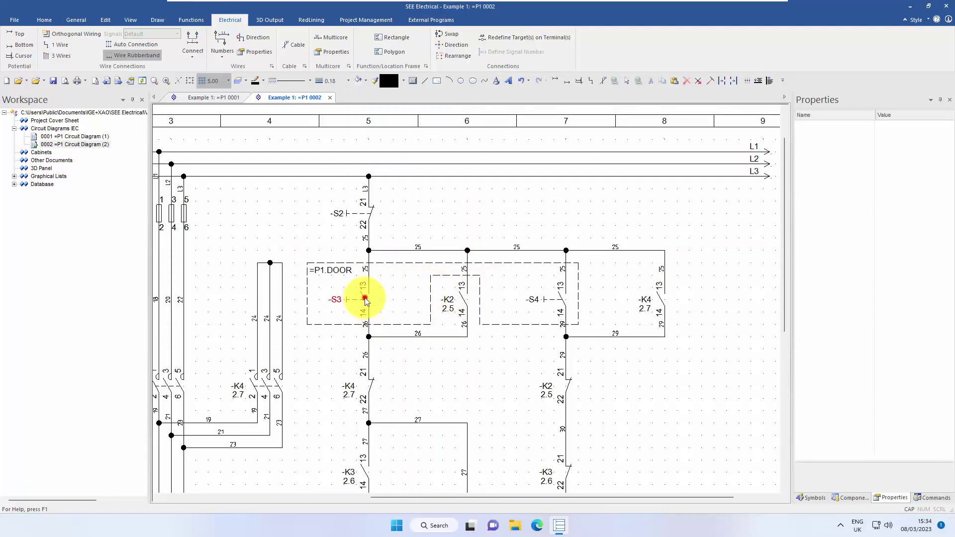
{"action": "double_click", "coordinate": [366, 301]}
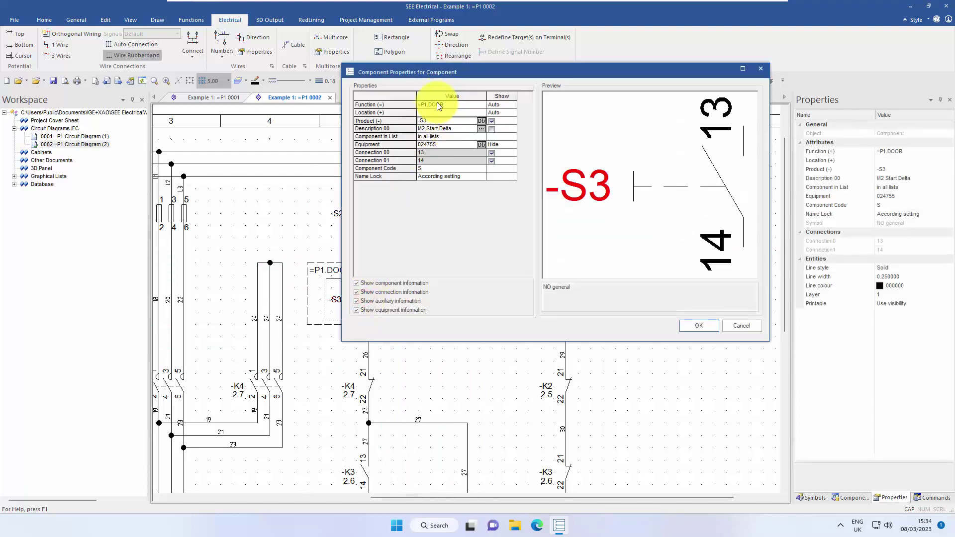
{"action": "left_click", "coordinate": [709, 327]}
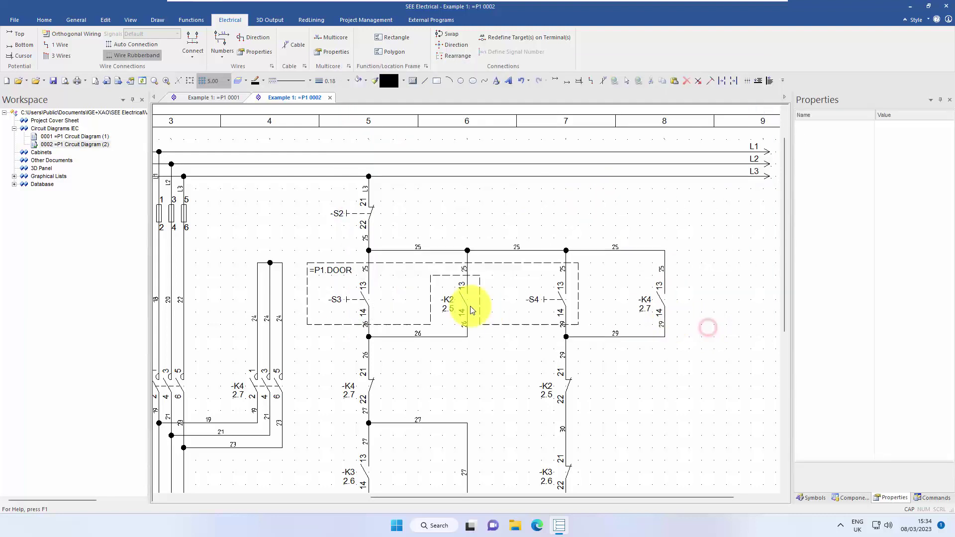
{"action": "left_click", "coordinate": [467, 304]}
{"action": "double_click", "coordinate": [467, 304]}
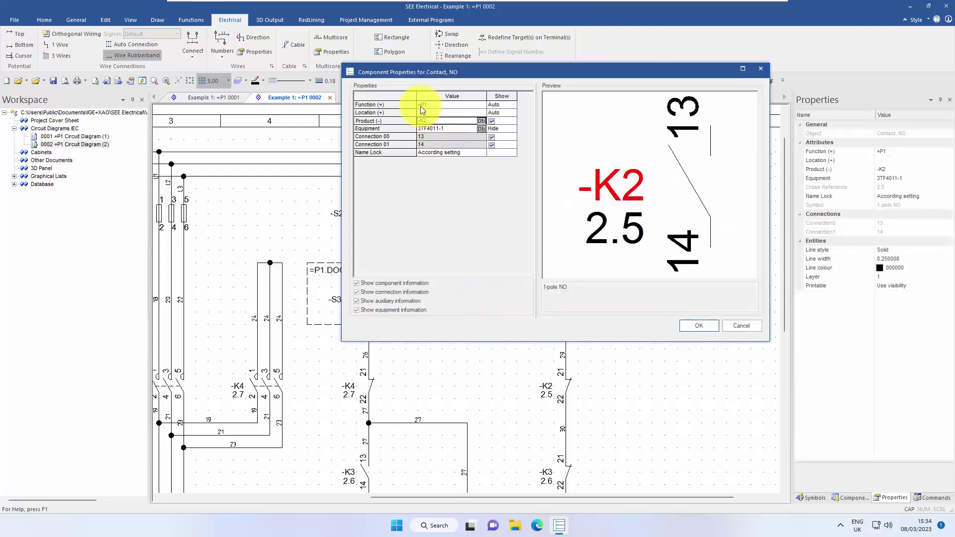
{"action": "left_click", "coordinate": [698, 326]}
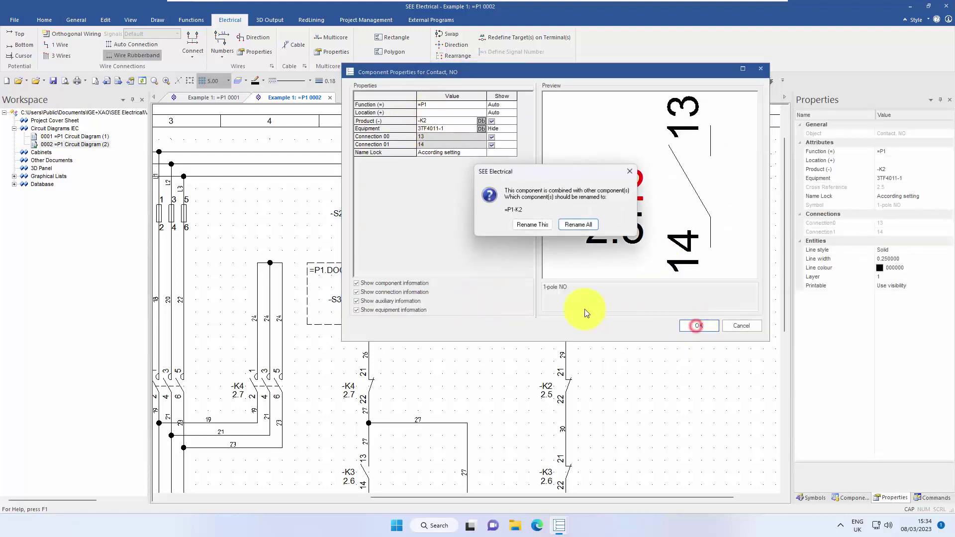
{"action": "left_click", "coordinate": [565, 222]}
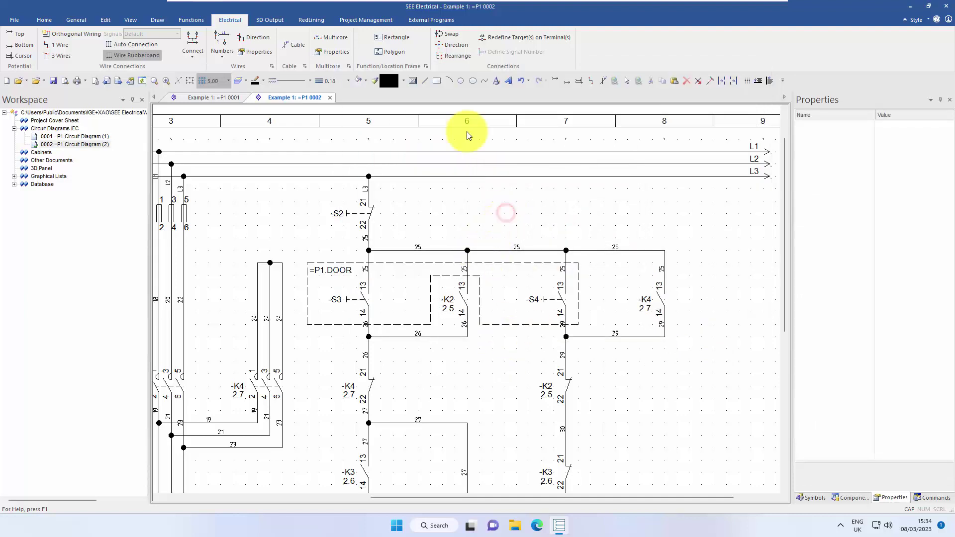
- Fill the interior of the =P1.DOOR frame with light blue using Fill/Hatch Area
{"action": "left_click", "coordinate": [157, 20]}
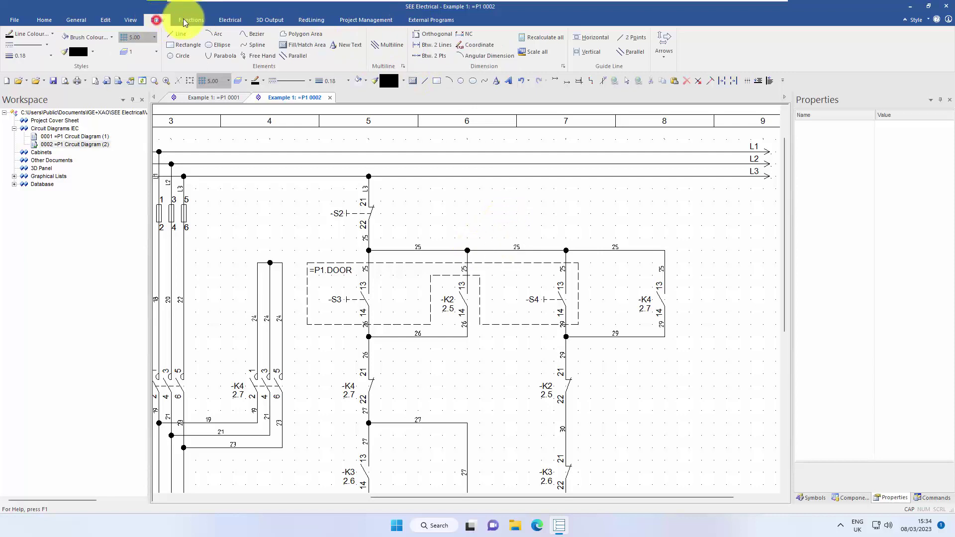
{"action": "left_click", "coordinate": [306, 45]}
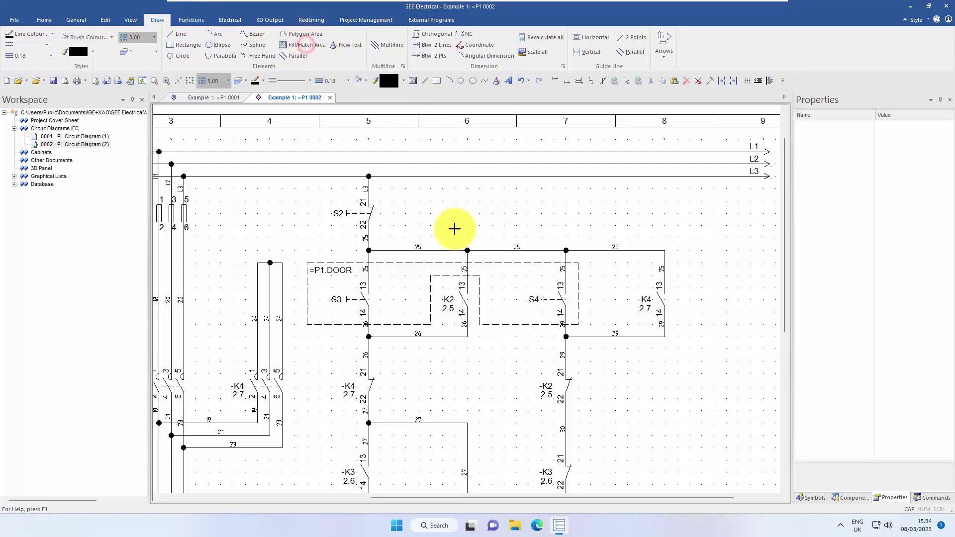
{"action": "left_click", "coordinate": [512, 287]}
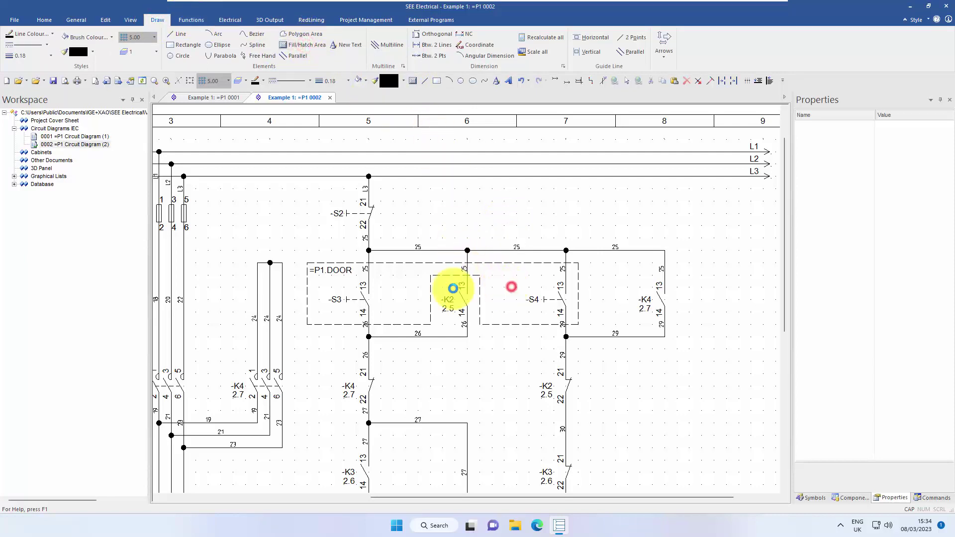
{"action": "left_click", "coordinate": [396, 277]}
{"action": "scroll", "coordinate": [406, 287], "scroll_direction": "down", "scroll_amount": 5}
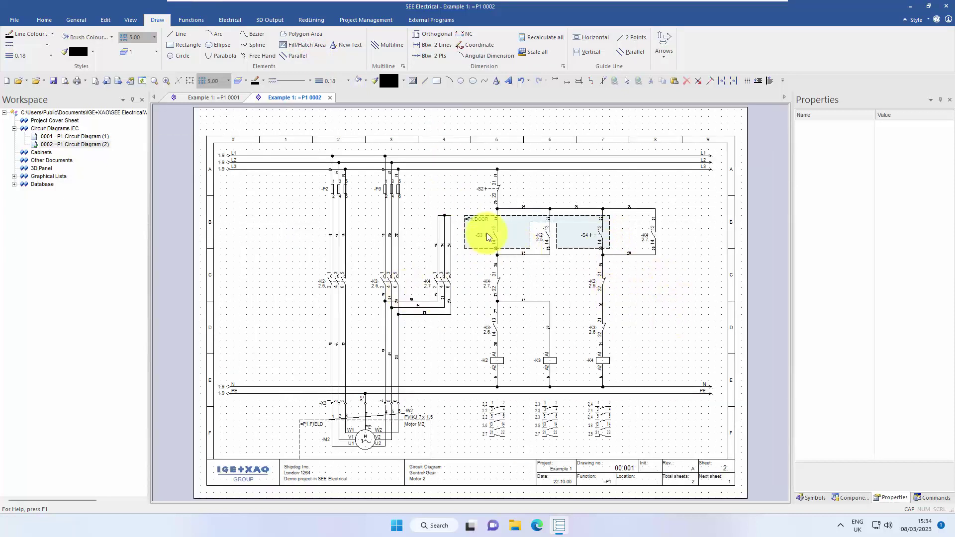
- Generate the BOM per F&L graphical list for the project
{"action": "left_click", "coordinate": [13, 176]}
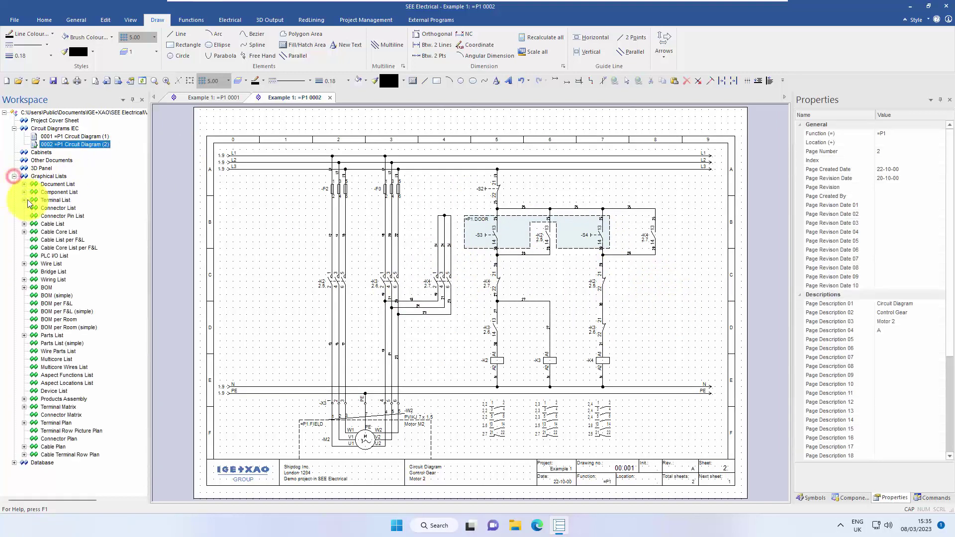
{"action": "right_click", "coordinate": [56, 307]}
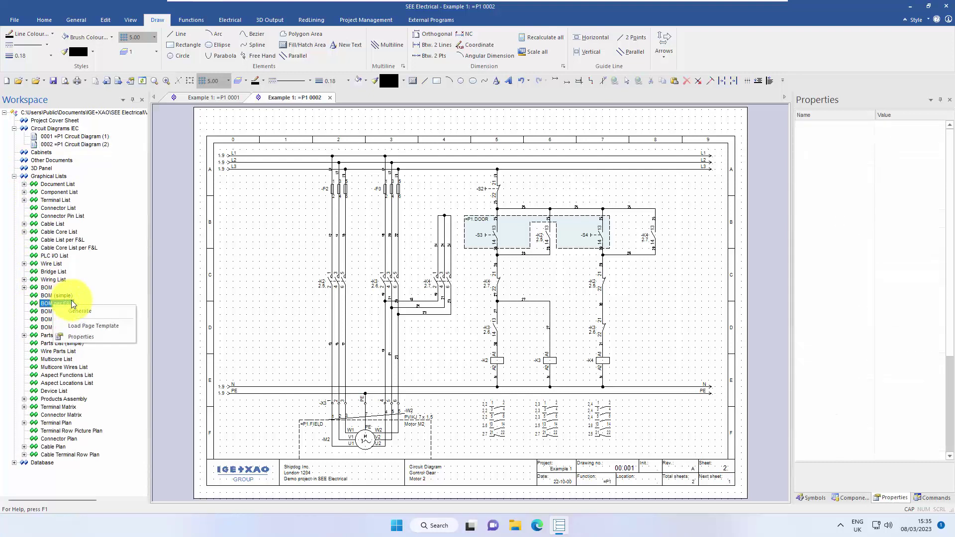
{"action": "left_click", "coordinate": [83, 312]}
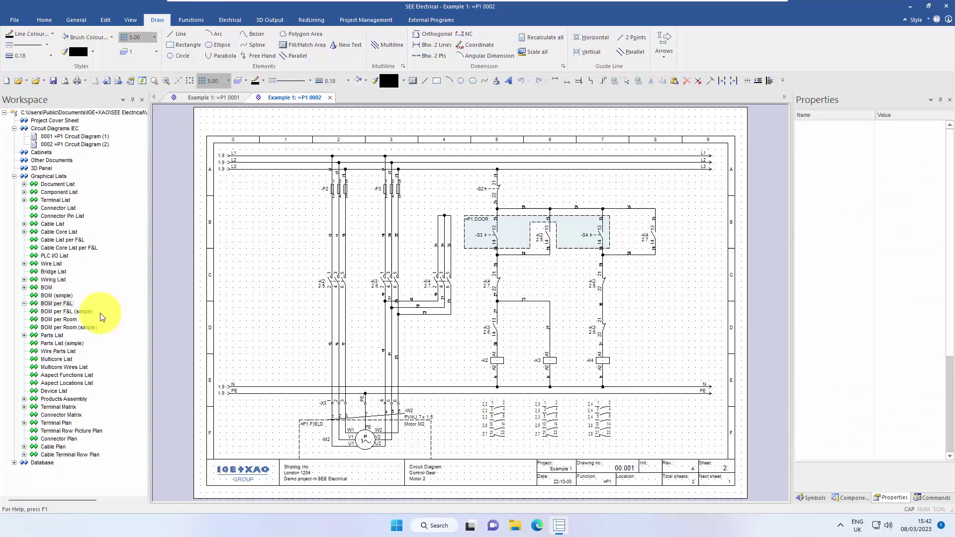
- Open the BOM per F&L pages of =P1, =P1.DOOR and =P1.FIELD in turn to examine their parts
{"action": "left_click", "coordinate": [24, 303]}
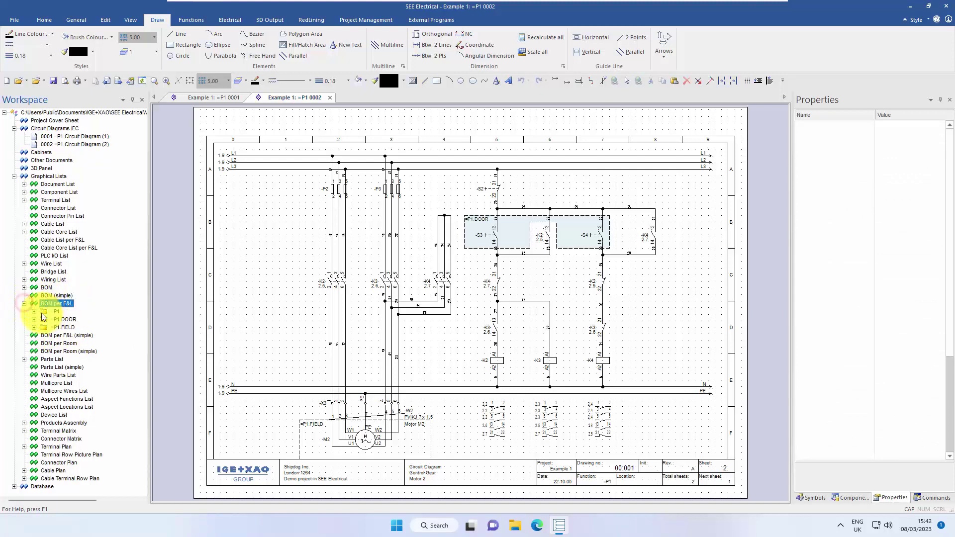
{"action": "double_click", "coordinate": [49, 314]}
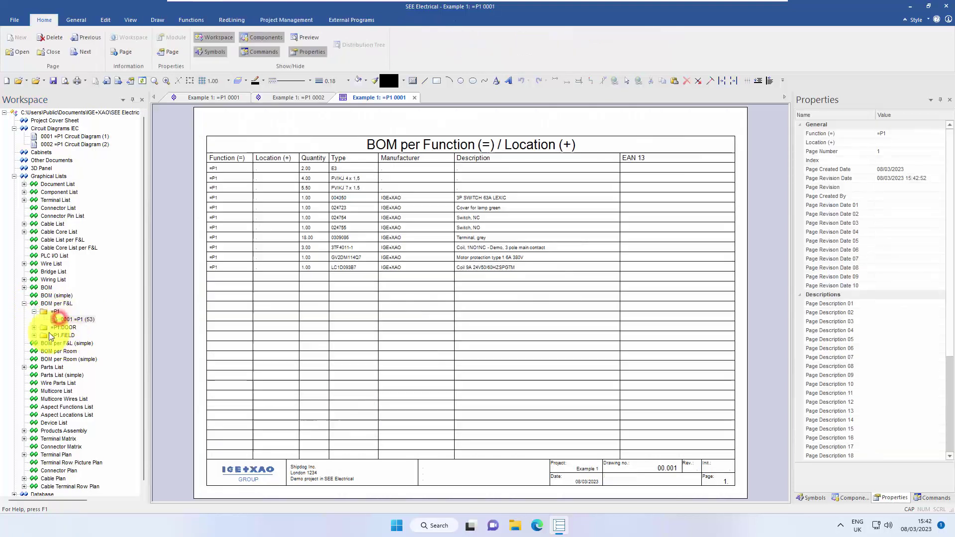
{"action": "left_click", "coordinate": [35, 328]}
{"action": "double_click", "coordinate": [70, 336]}
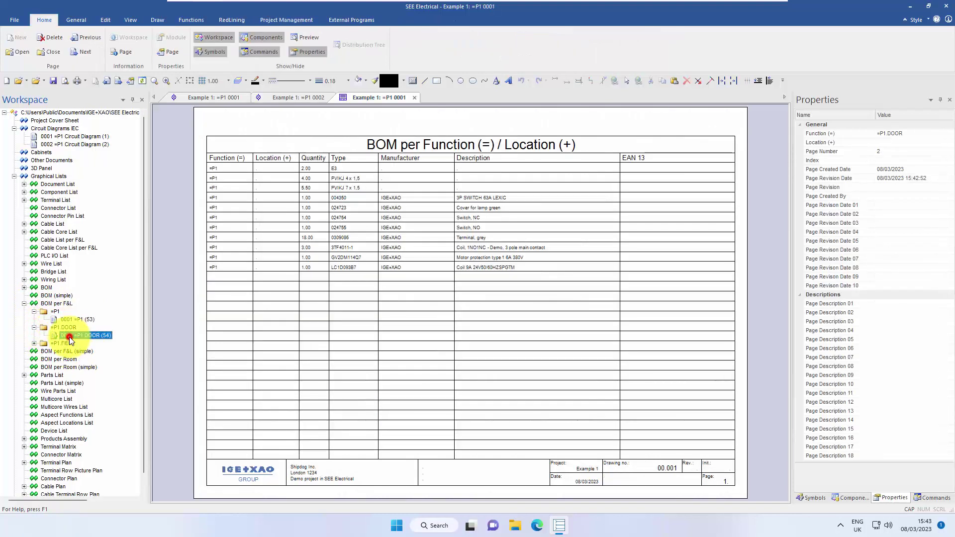
{"action": "left_click", "coordinate": [35, 344]}
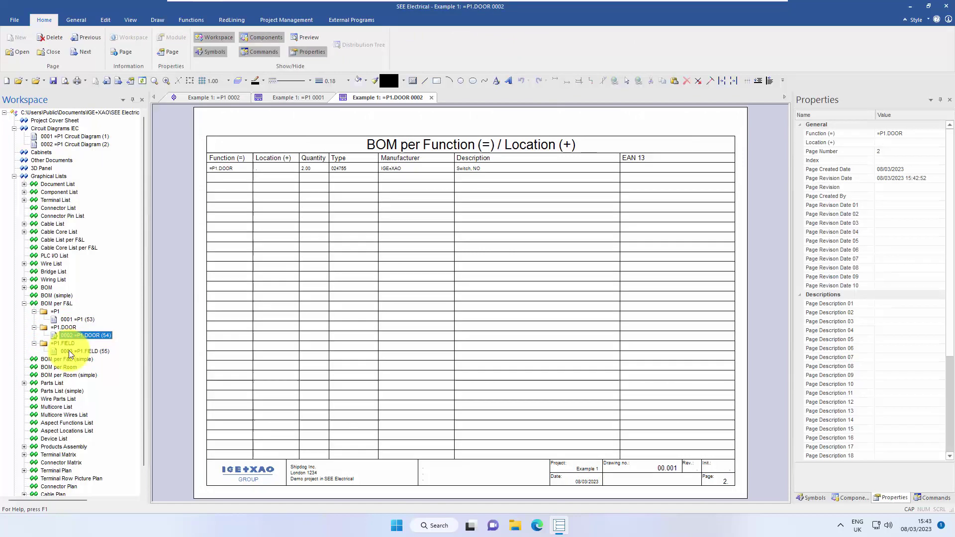
{"action": "double_click", "coordinate": [85, 351]}
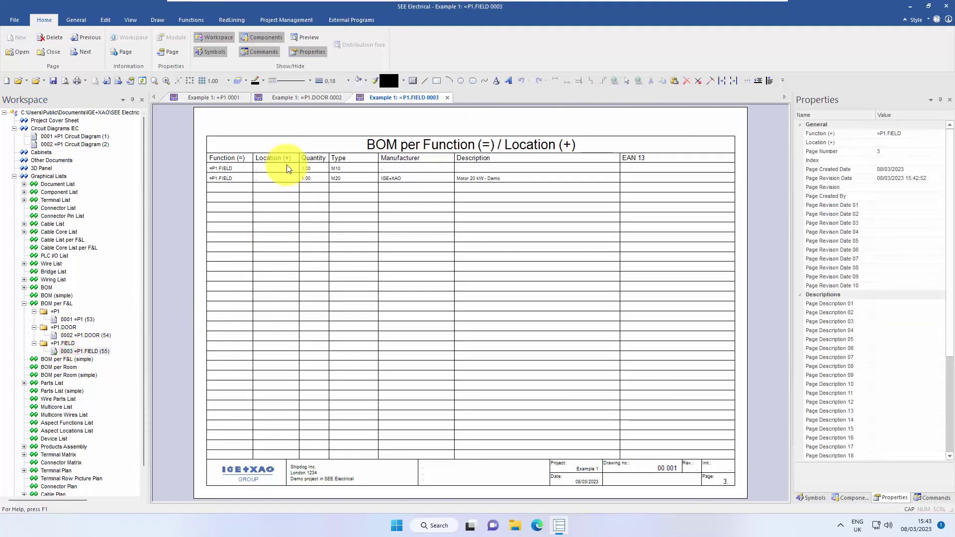